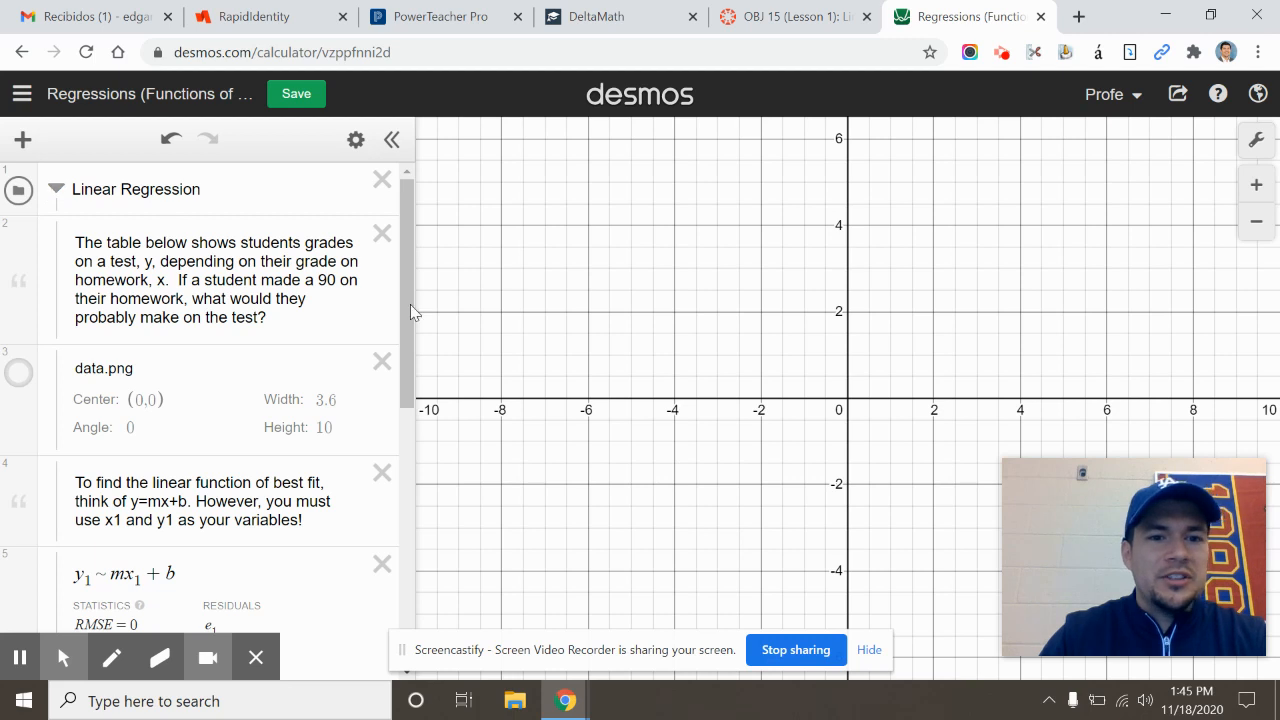
Step: Show the hidden data.png image in the Linear Regression folder on the graph
{"action": "left_click_drag", "start_coordinate": [410, 306], "coordinate": [407, 368]}
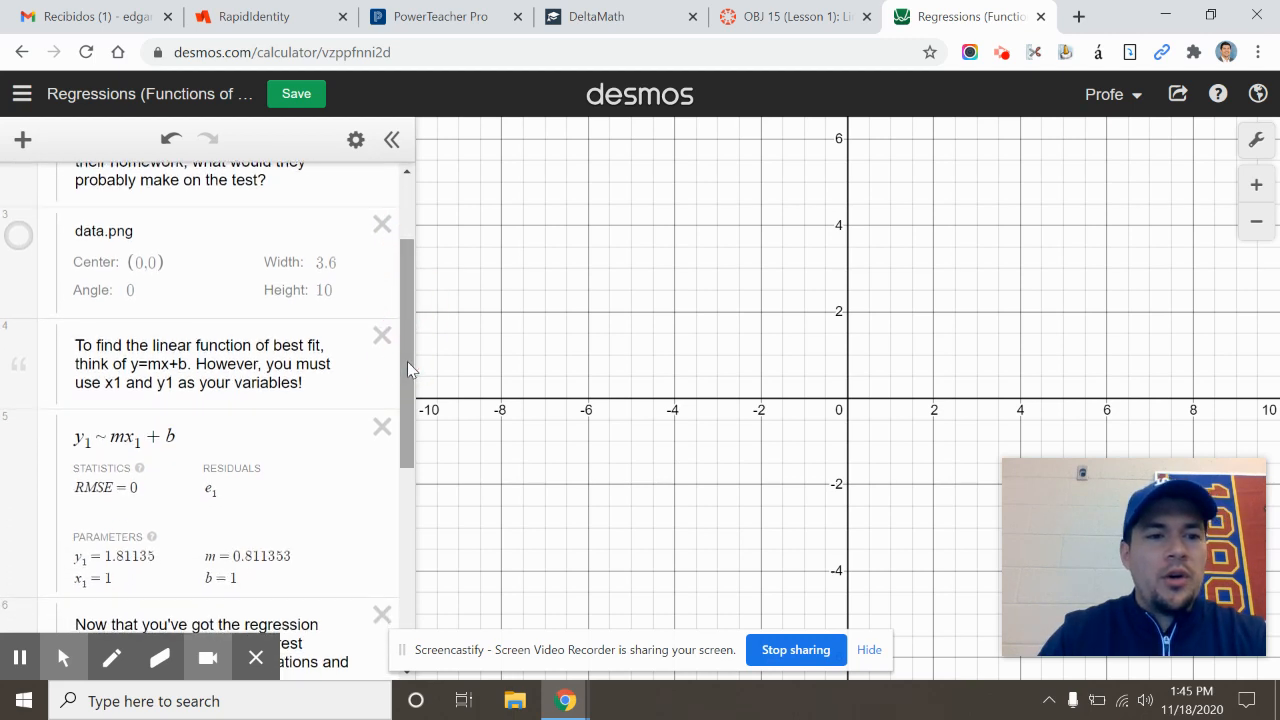
{"action": "left_click", "coordinate": [18, 235]}
{"action": "left_click", "coordinate": [962, 377]}
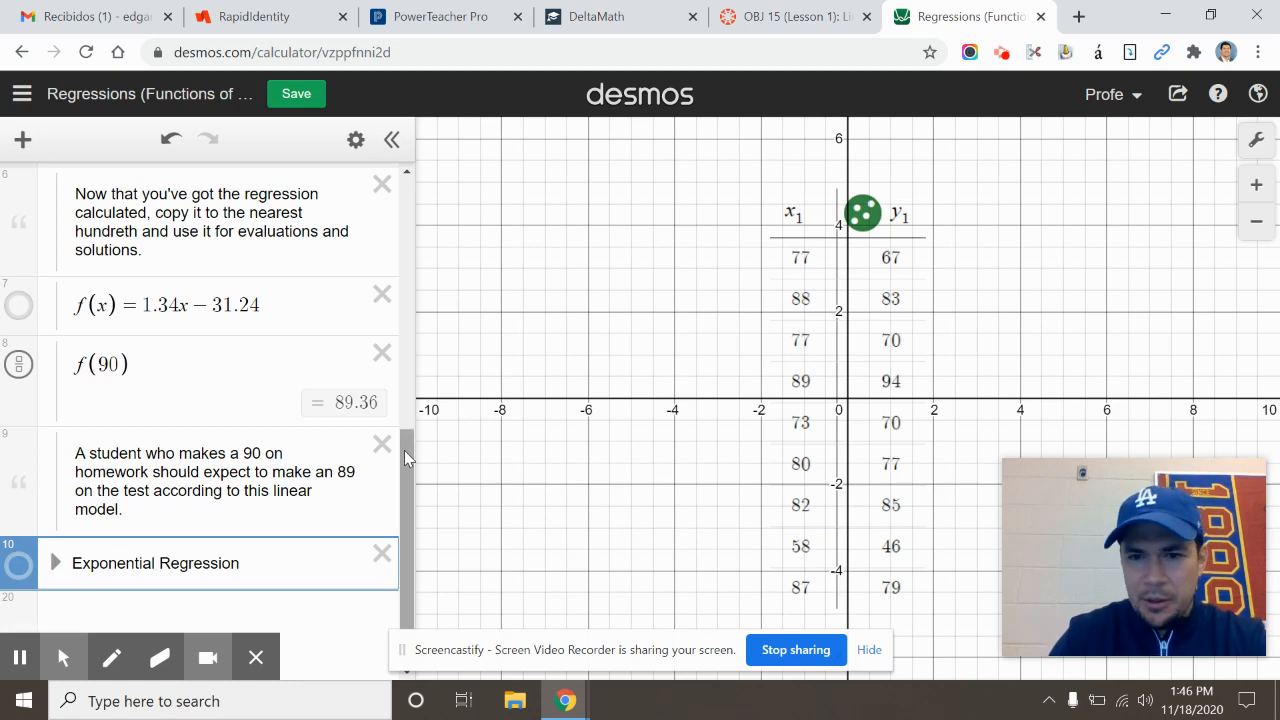
Step: Insert a new table directly below the data.png image entry in the Linear Regression folder
{"action": "left_click_drag", "start_coordinate": [404, 450], "coordinate": [419, 202]}
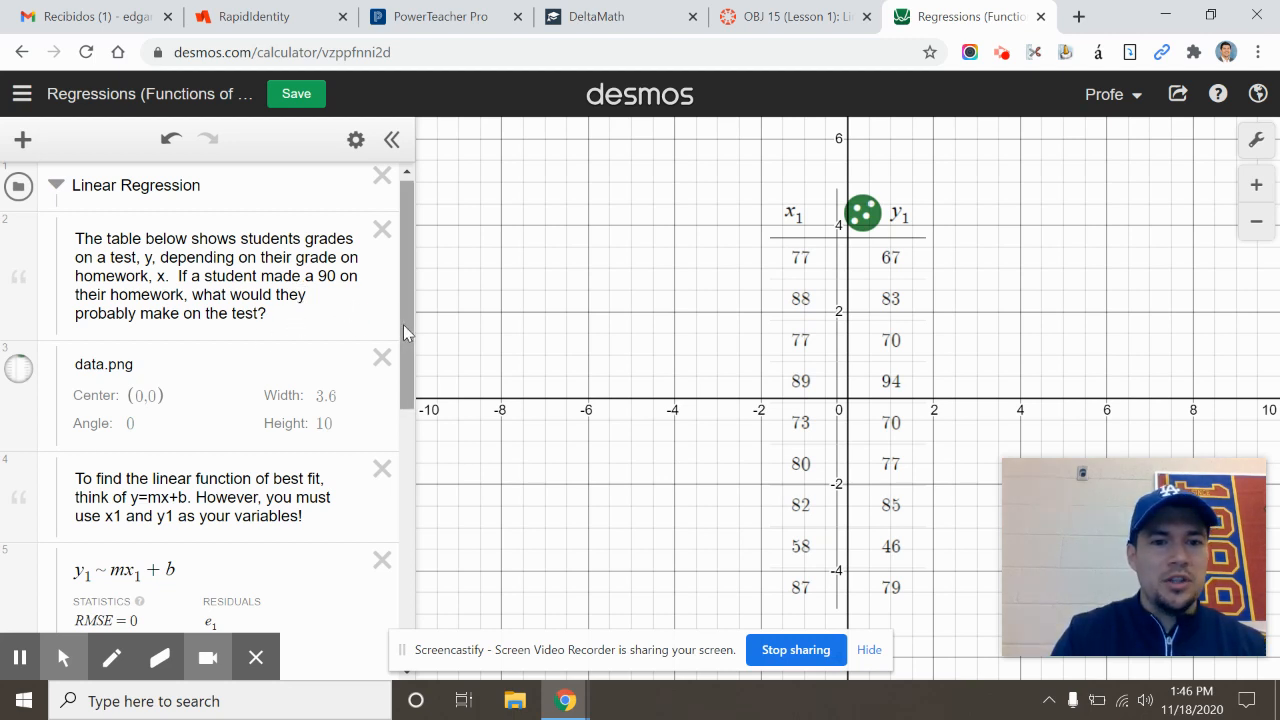
{"action": "left_click_drag", "start_coordinate": [403, 324], "coordinate": [405, 356]}
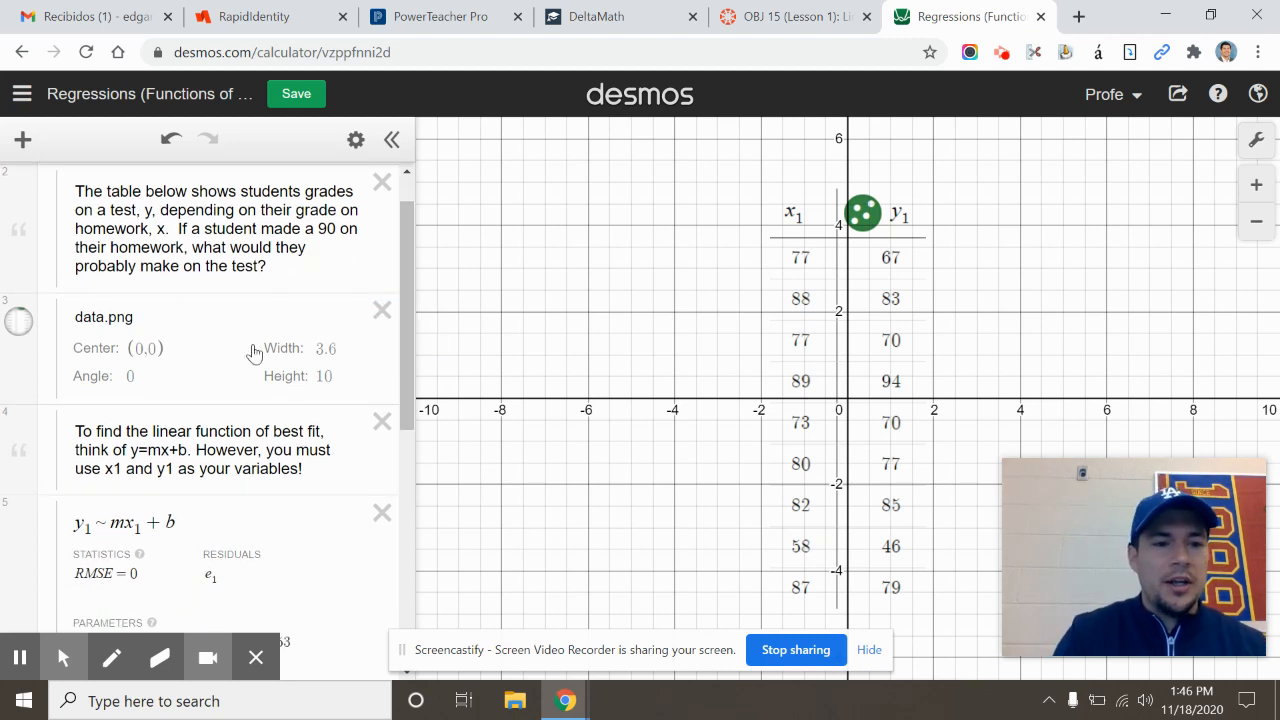
{"action": "left_click", "coordinate": [153, 317]}
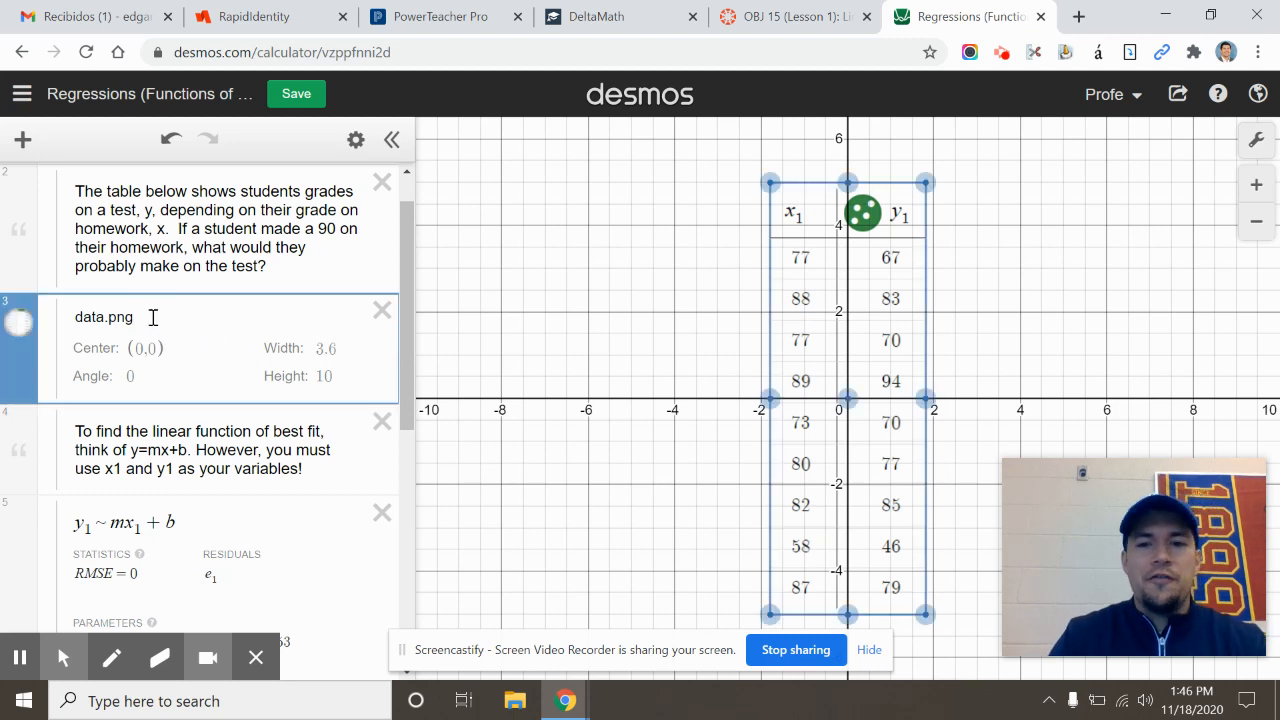
{"action": "key", "text": "Return"}
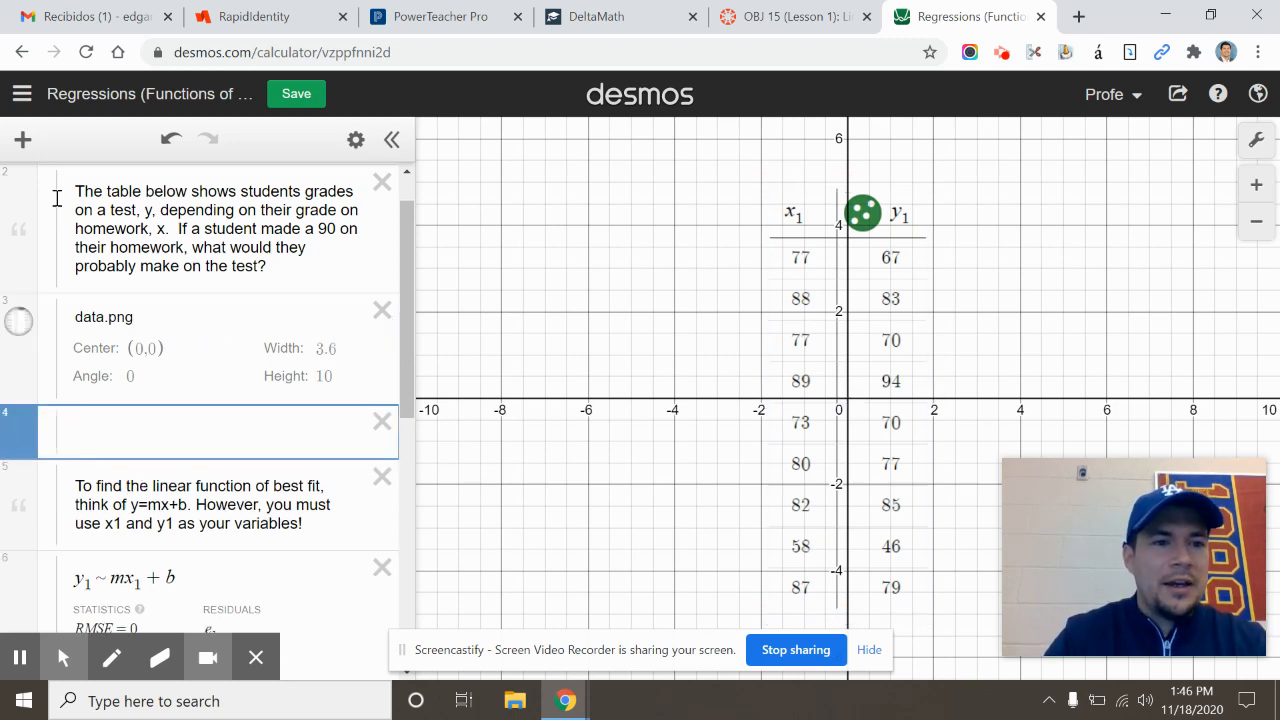
{"action": "left_click", "coordinate": [23, 140]}
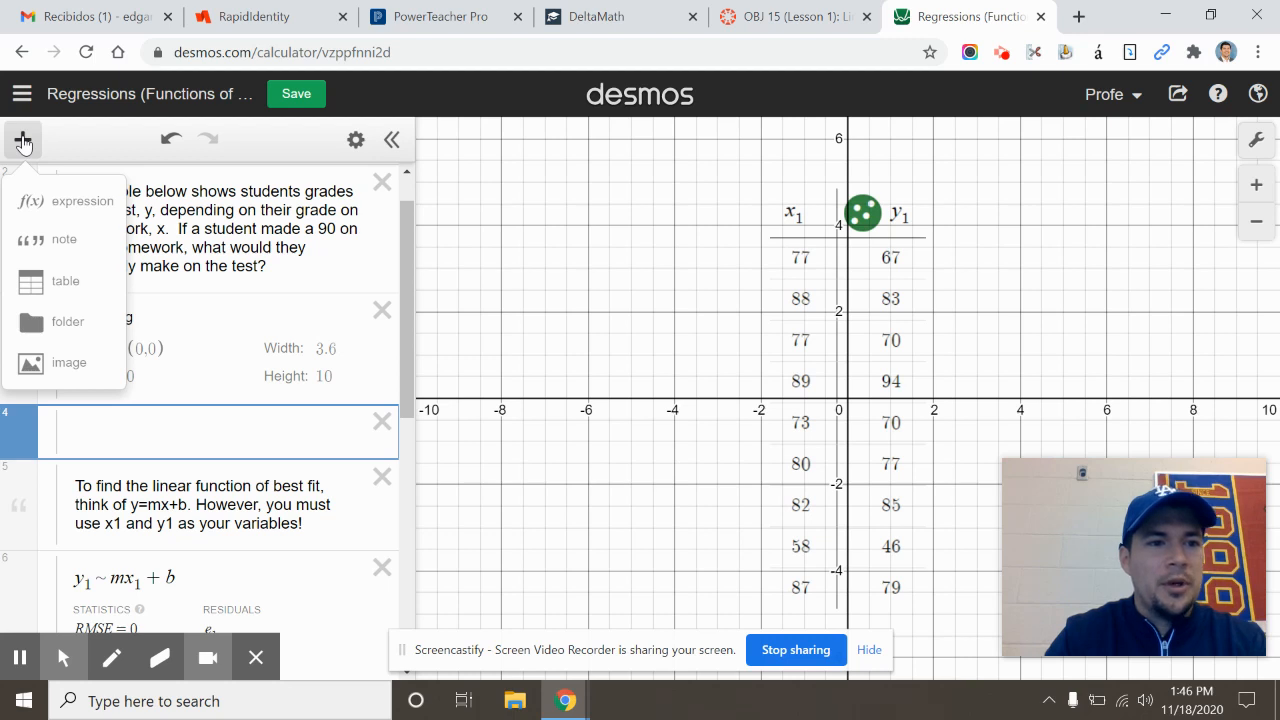
{"action": "left_click", "coordinate": [23, 141]}
{"action": "left_click", "coordinate": [23, 141]}
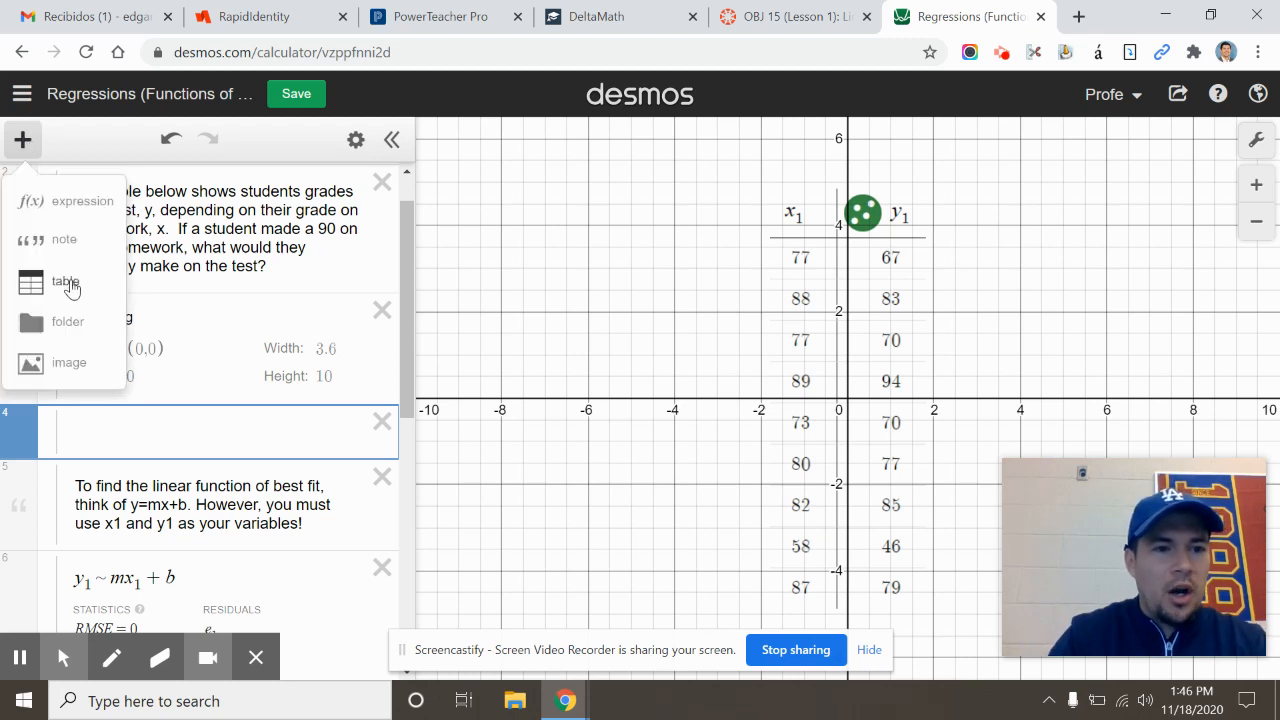
{"action": "left_click", "coordinate": [66, 285]}
Step: Rename the new table's column headers to x1 and y1
{"action": "left_click", "coordinate": [116, 440]}
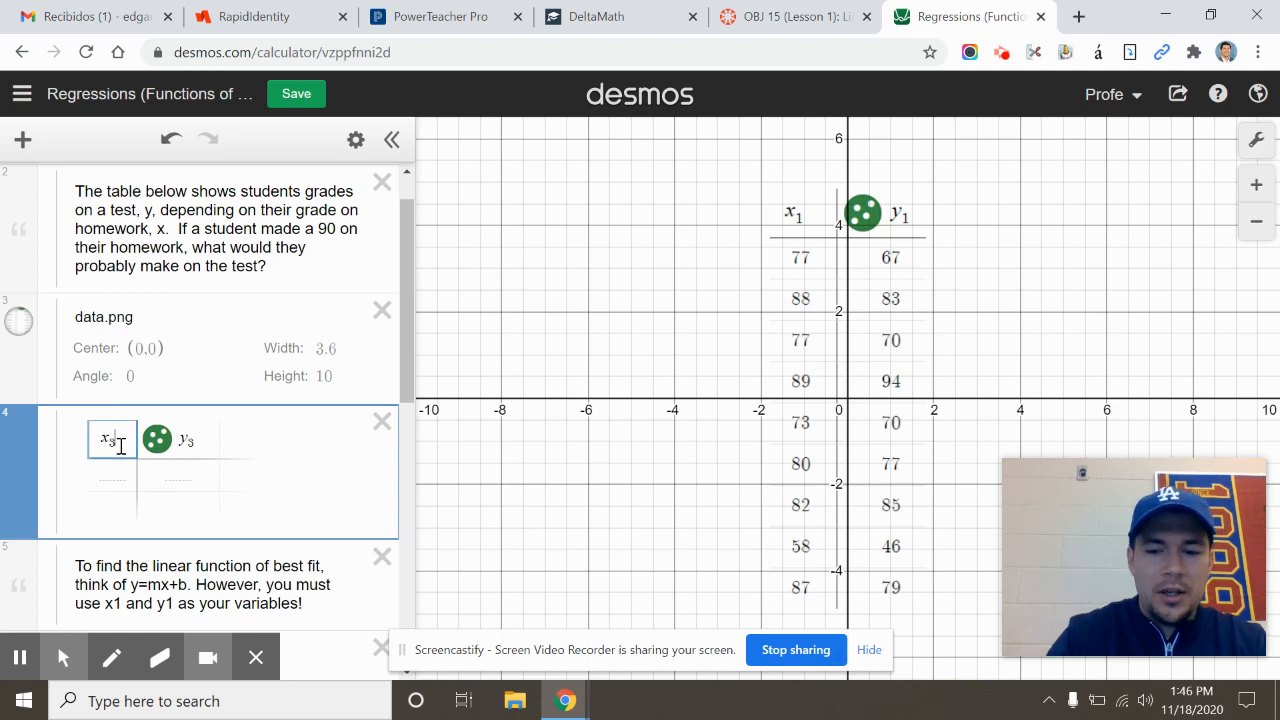
{"action": "key", "text": "BackSpace"}
{"action": "type", "text": "1"}
{"action": "left_click", "coordinate": [192, 441]}
{"action": "key", "text": "BackSpace"}
{"action": "type", "text": "1"}
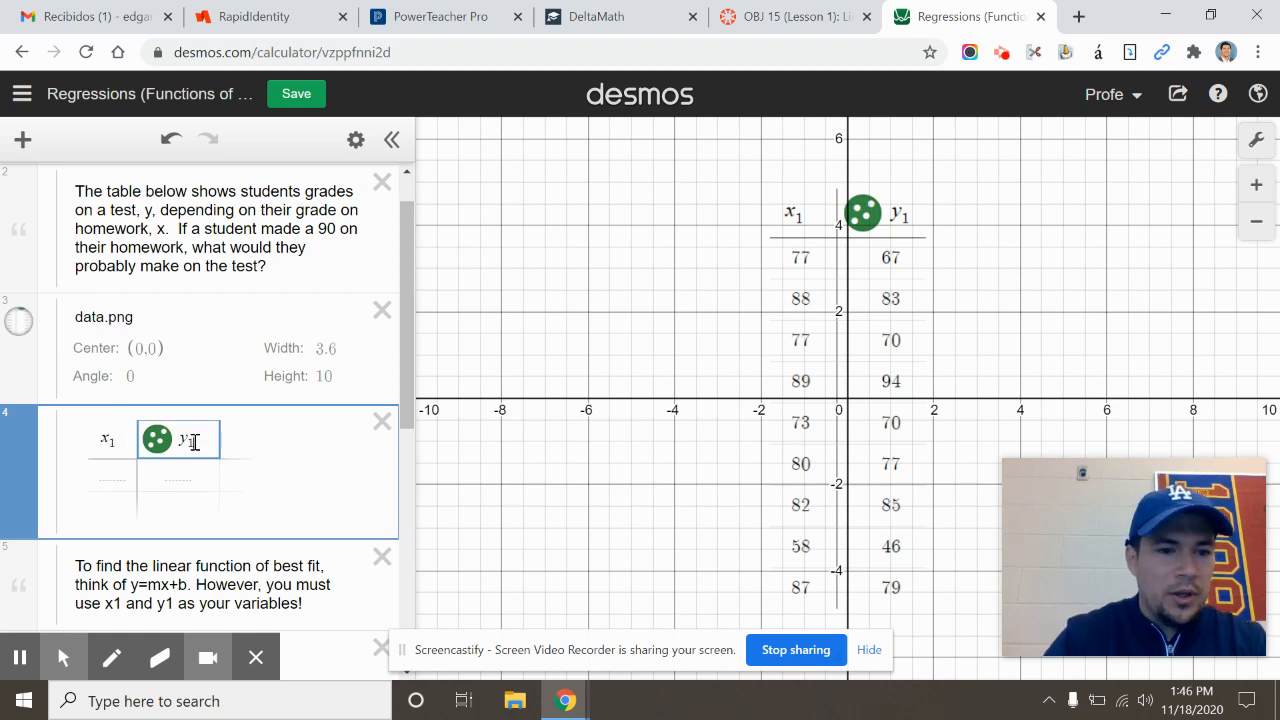
Step: Fill the table's x1 column with 77, 88, 77, 89, 73, 80, 82, 58 and 87
{"action": "left_click_drag", "start_coordinate": [405, 385], "coordinate": [405, 455]}
{"action": "left_click", "coordinate": [113, 336]}
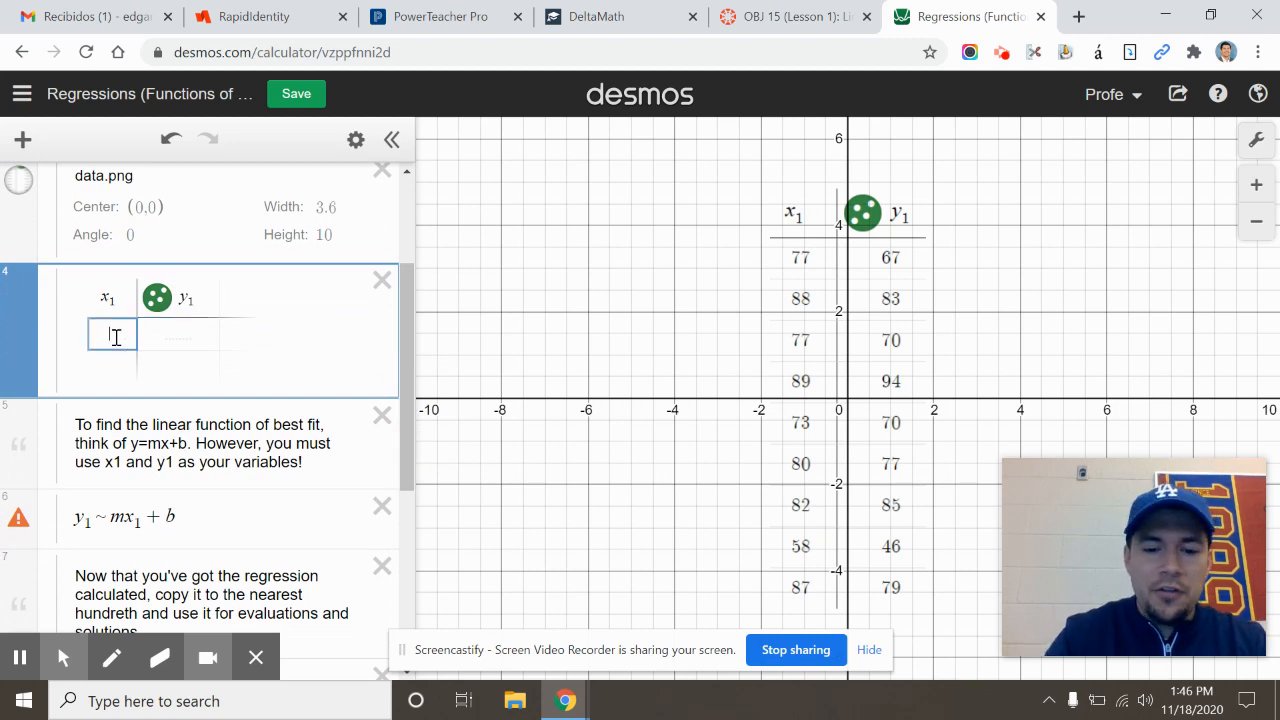
{"action": "type", "text": "7"}
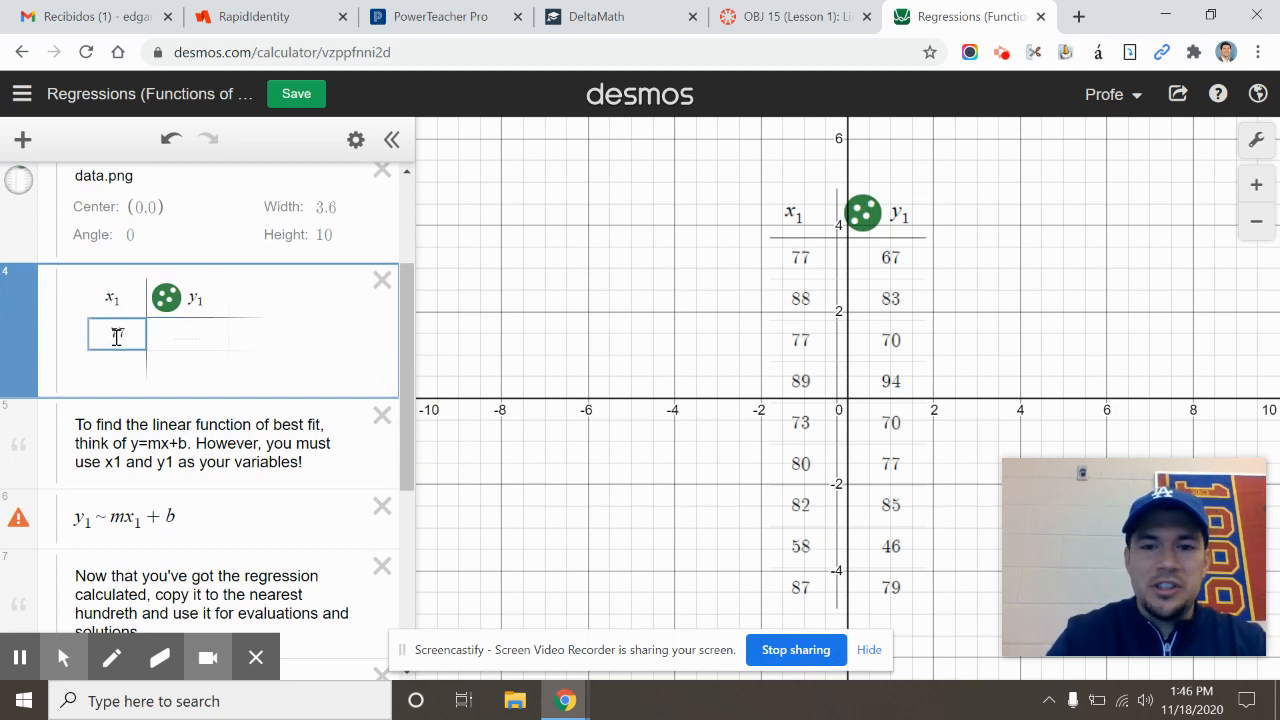
{"action": "key", "text": "Return"}
{"action": "type", "text": "88"}
{"action": "key", "text": "Return"}
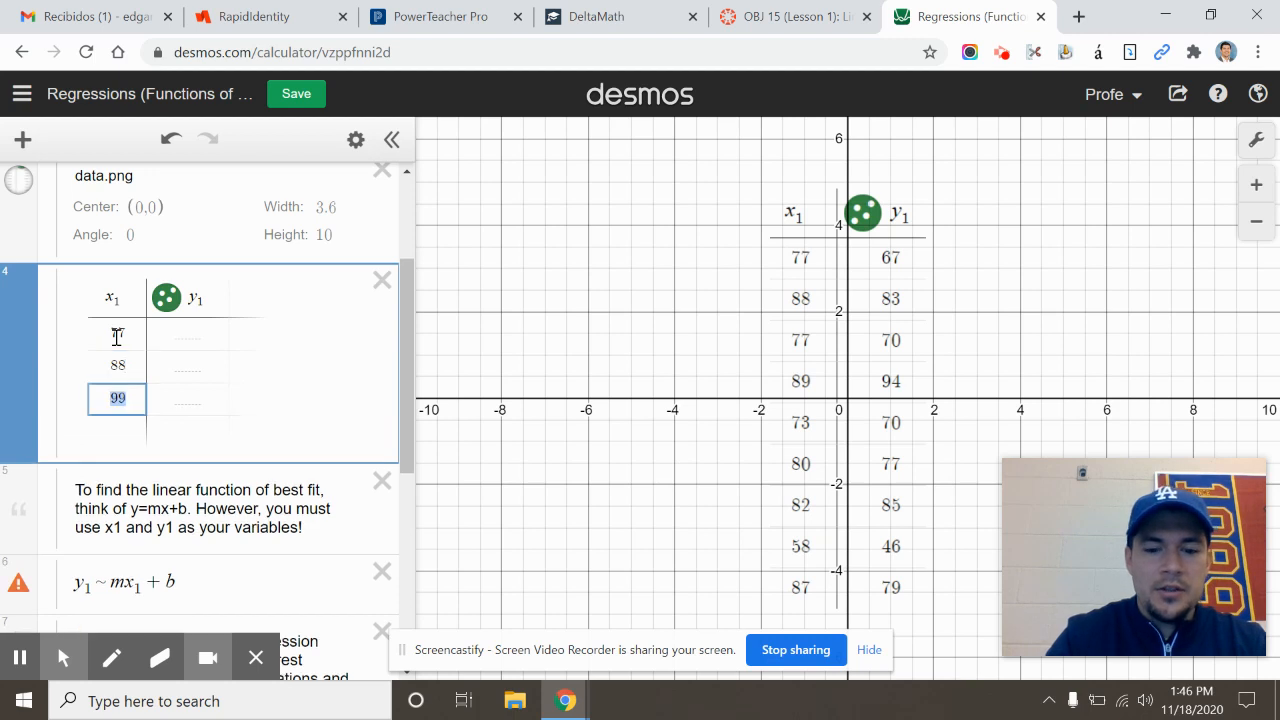
{"action": "type", "text": "77"}
{"action": "key", "text": "Return"}
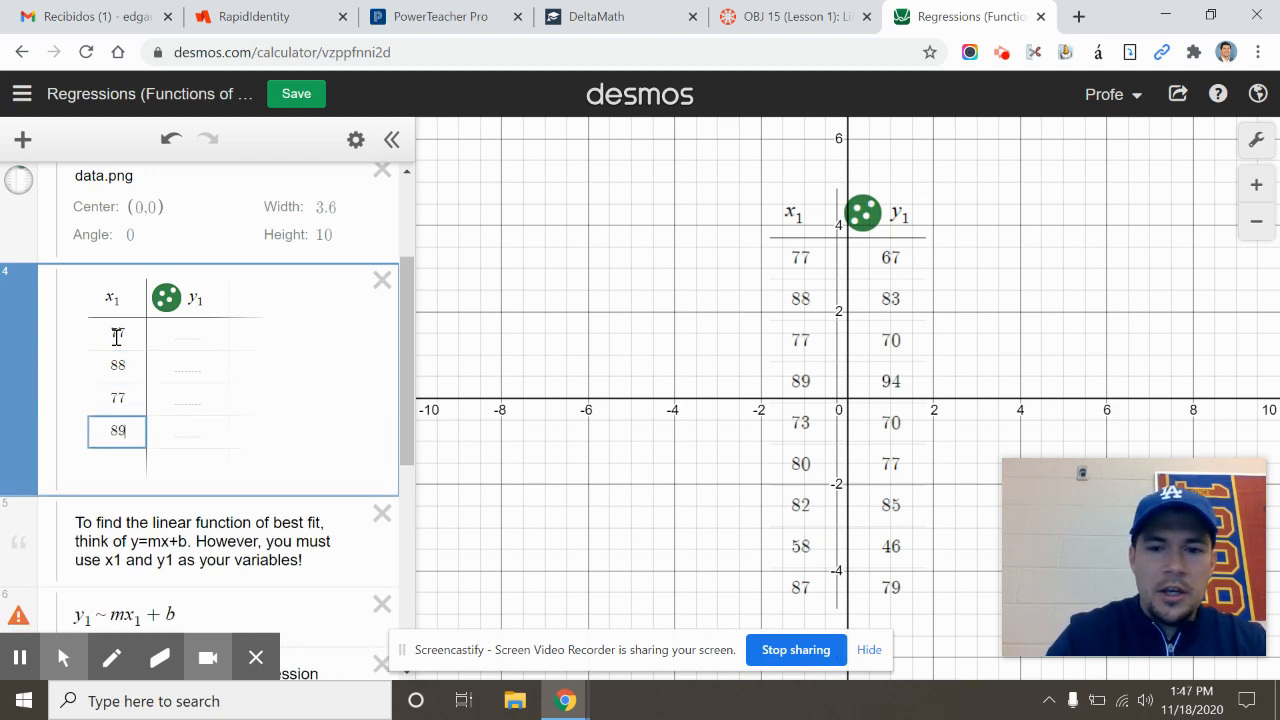
{"action": "key", "text": "Return"}
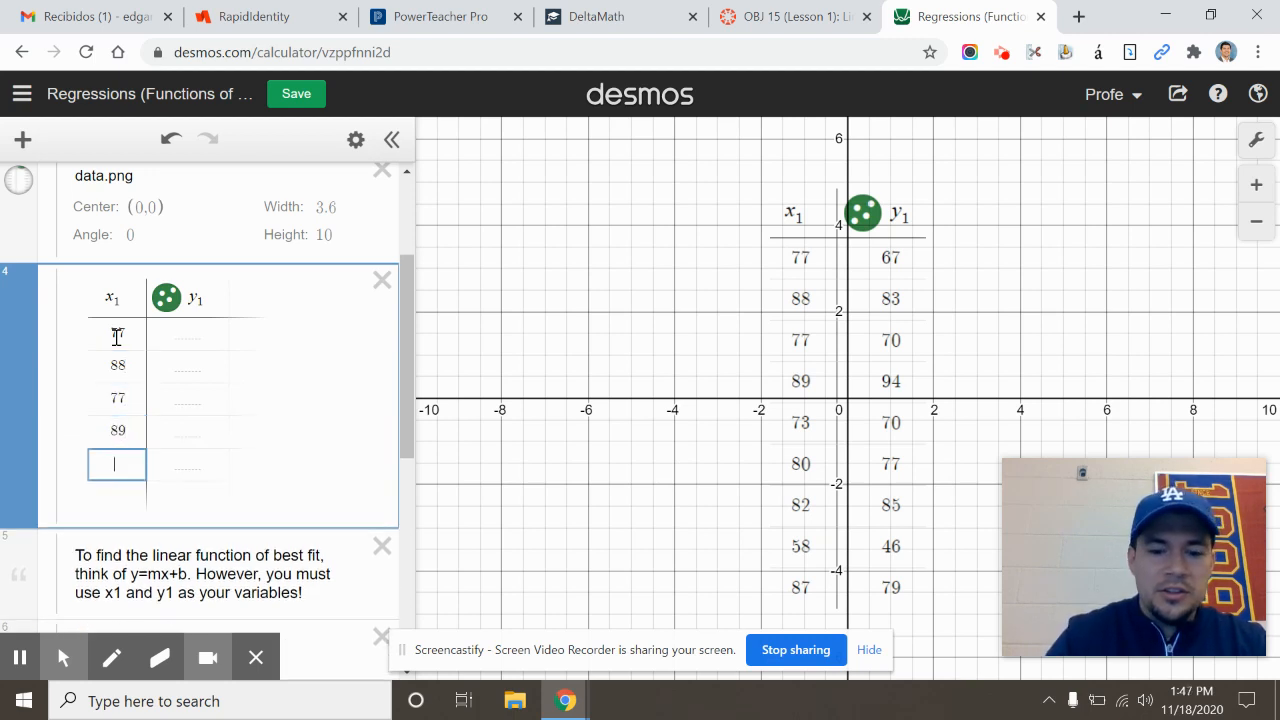
{"action": "key", "text": "Return"}
{"action": "type", "text": "80"}
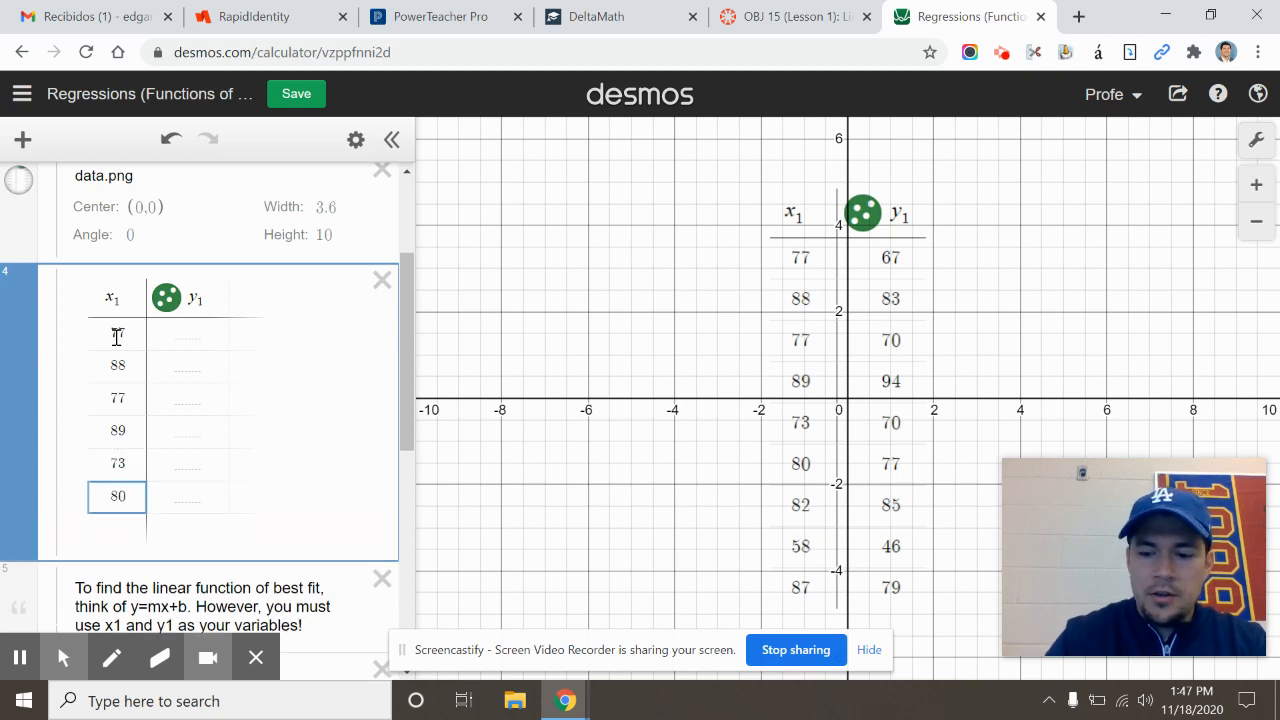
{"action": "key", "text": "Return"}
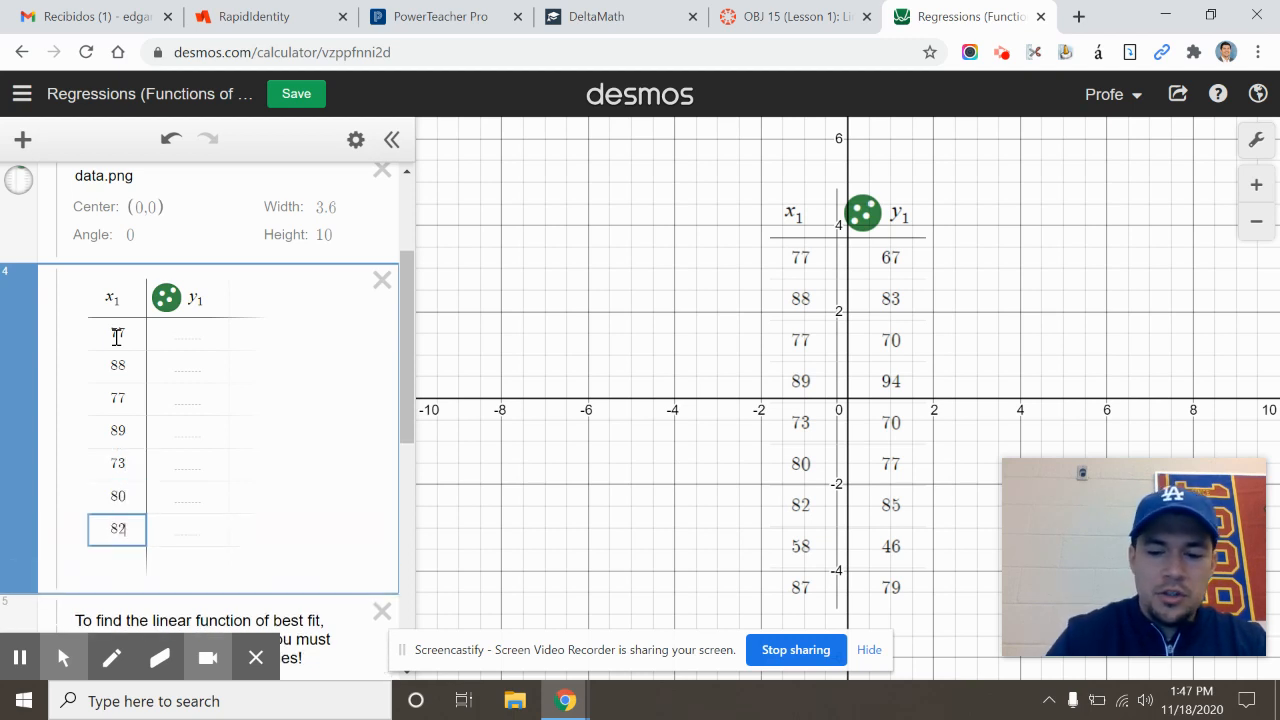
{"action": "key", "text": "Return"}
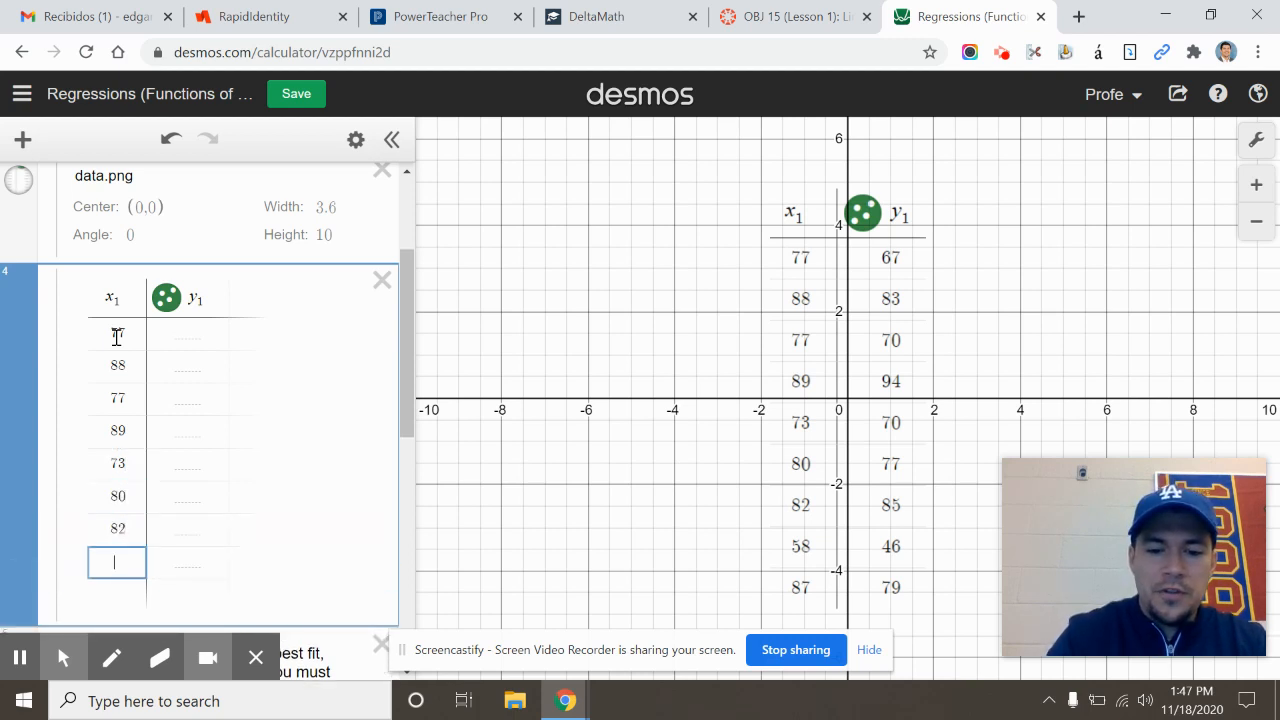
{"action": "key", "text": "Return"}
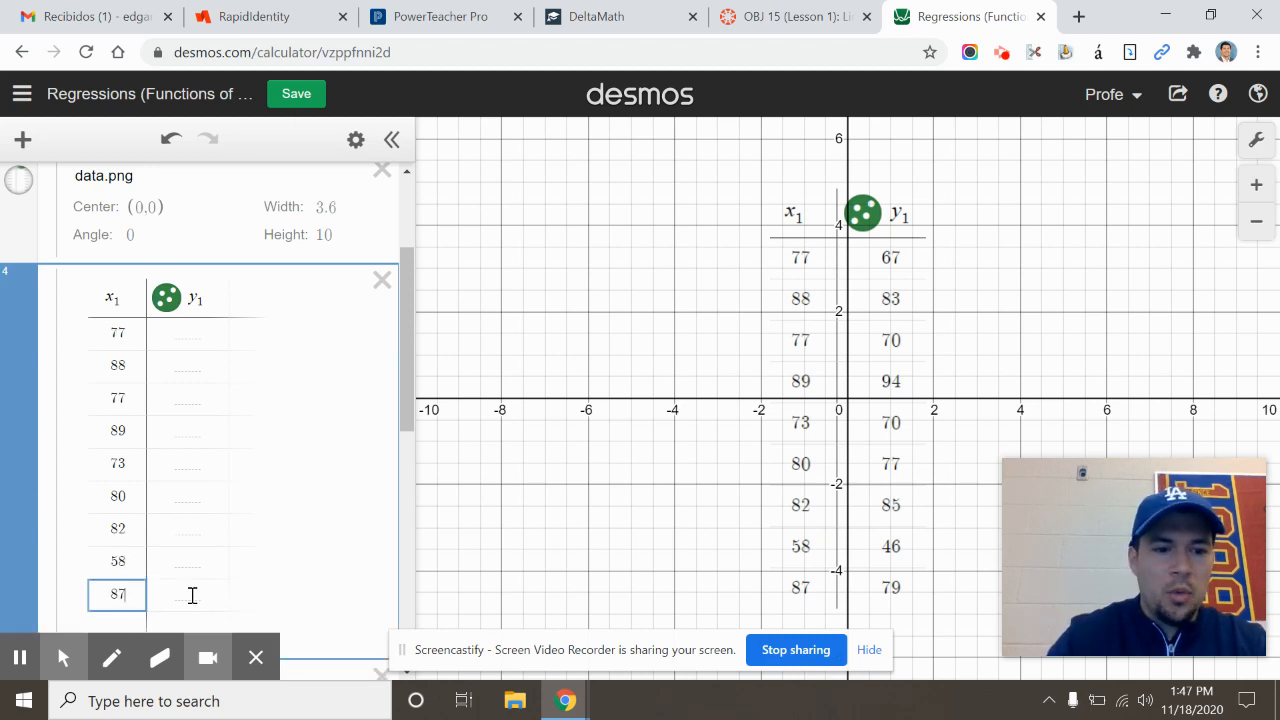
Step: Fill the table's y1 column with 67, 83, 70, 94, 70, 77, 85, 46 and 79
{"action": "left_click", "coordinate": [192, 595]}
{"action": "left_click", "coordinate": [187, 337]}
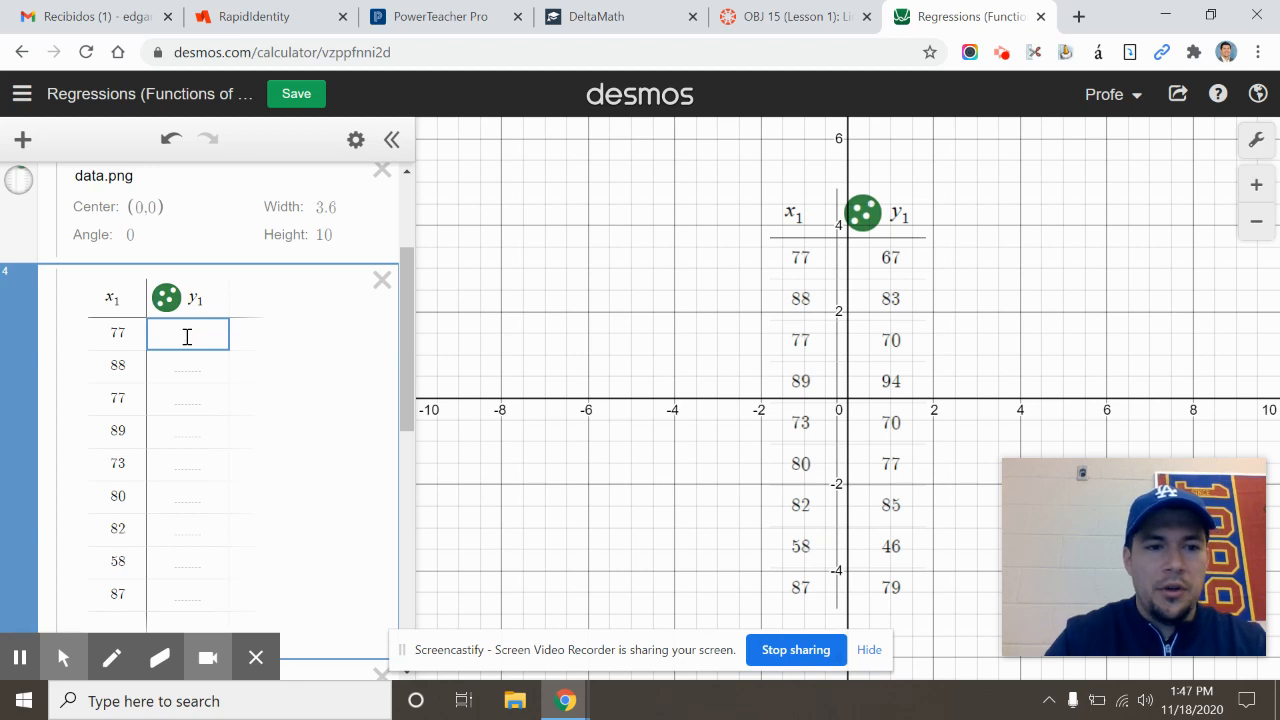
{"action": "type", "text": "67"}
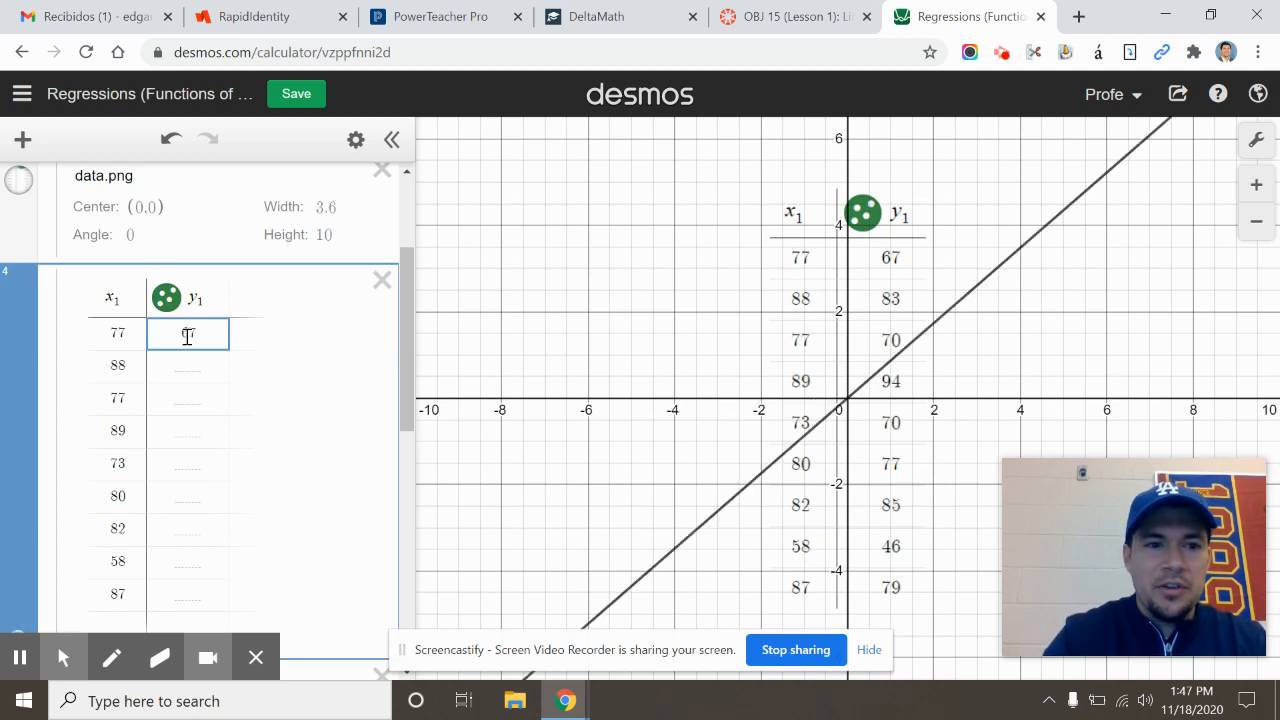
{"action": "key", "text": "Return"}
{"action": "type", "text": "83"}
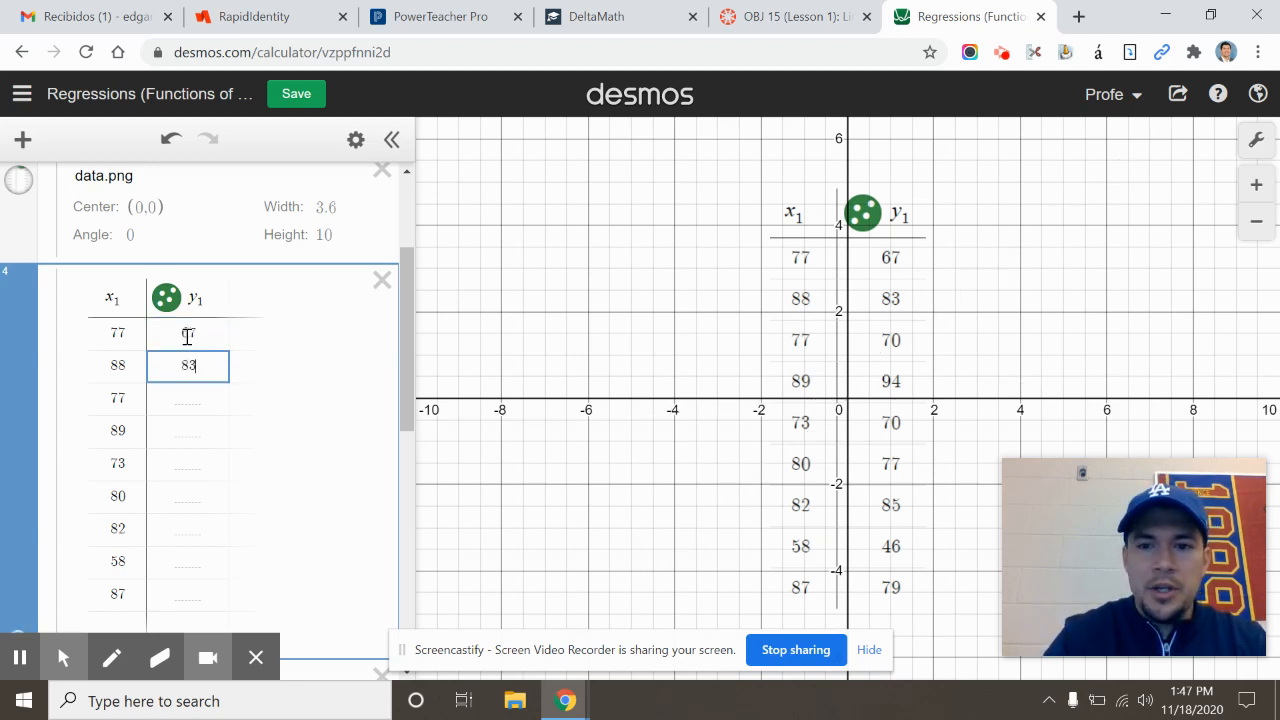
{"action": "key", "text": "Return"}
{"action": "key", "text": "Return"}
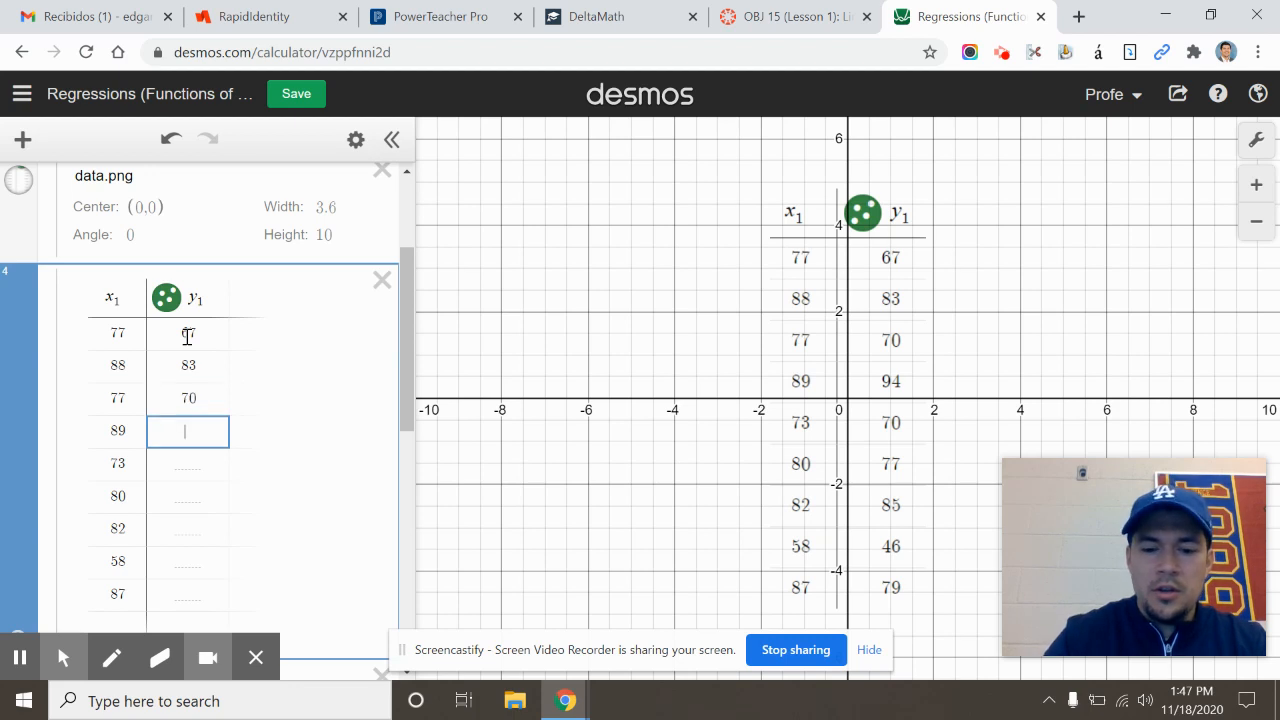
{"action": "key", "text": "Return"}
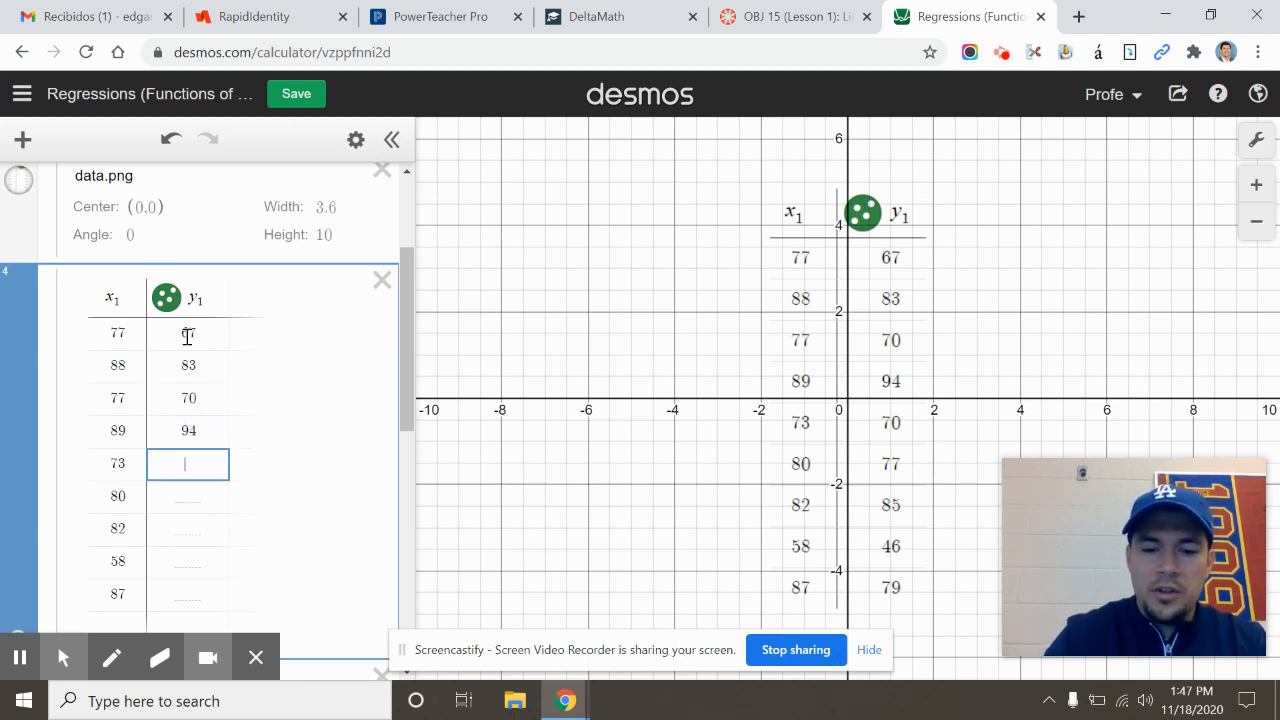
{"action": "key", "text": "Return"}
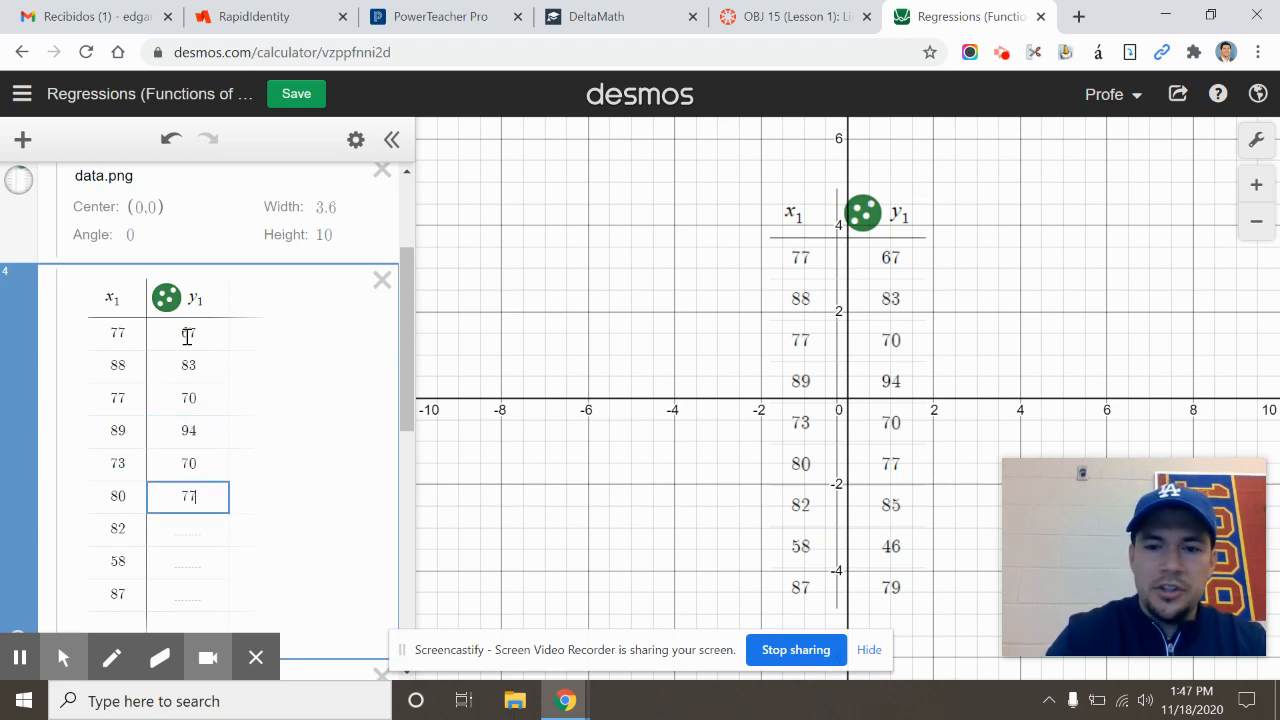
{"action": "key", "text": "Return"}
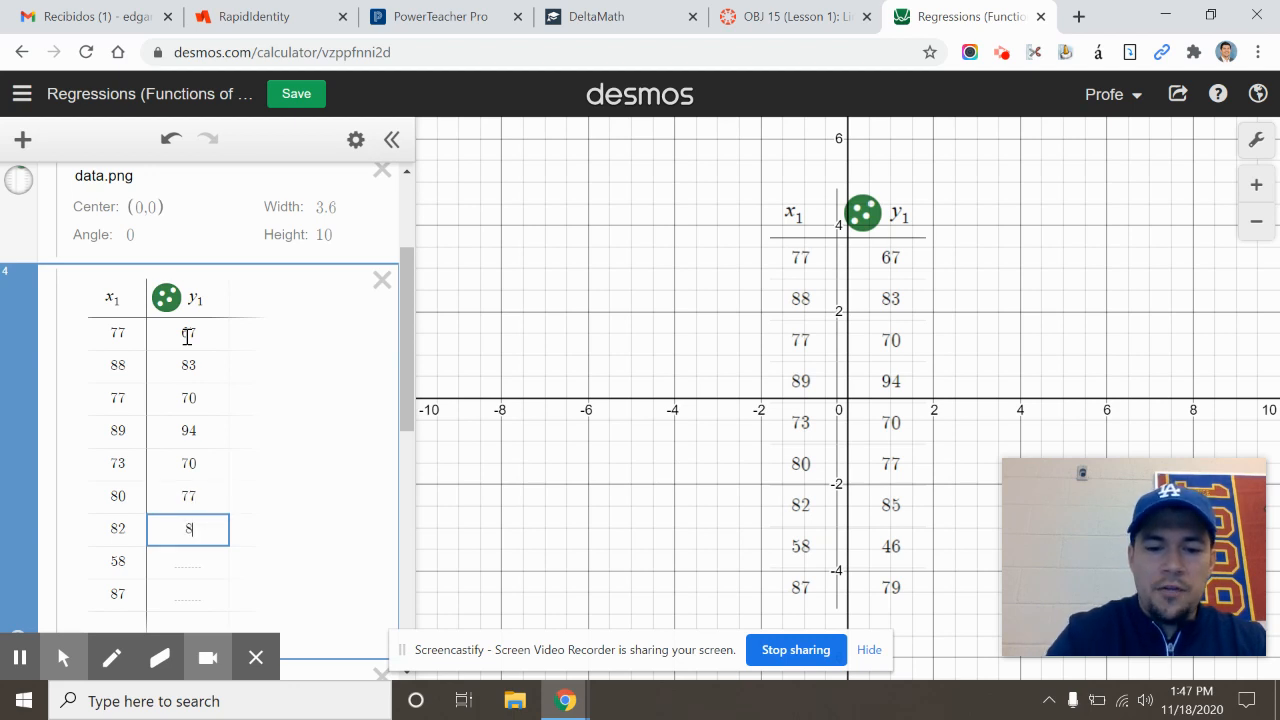
{"action": "type", "text": "85"}
{"action": "key", "text": "Return"}
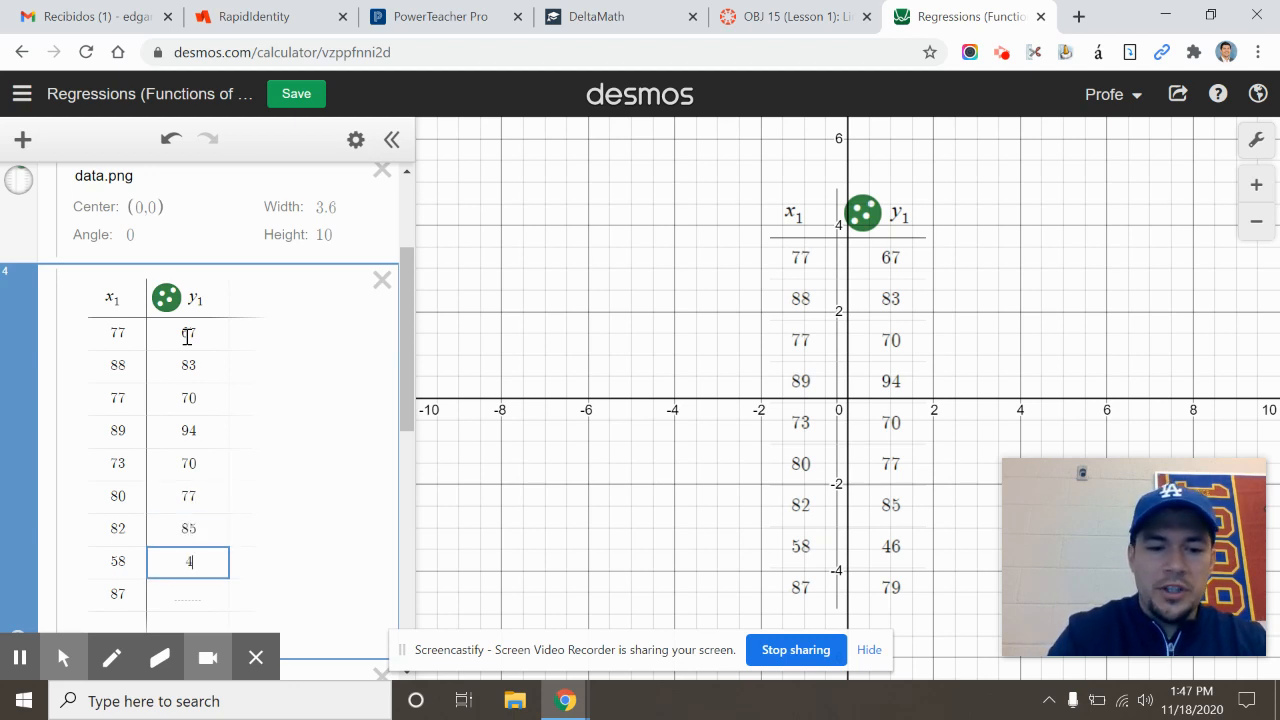
{"action": "key", "text": "Return"}
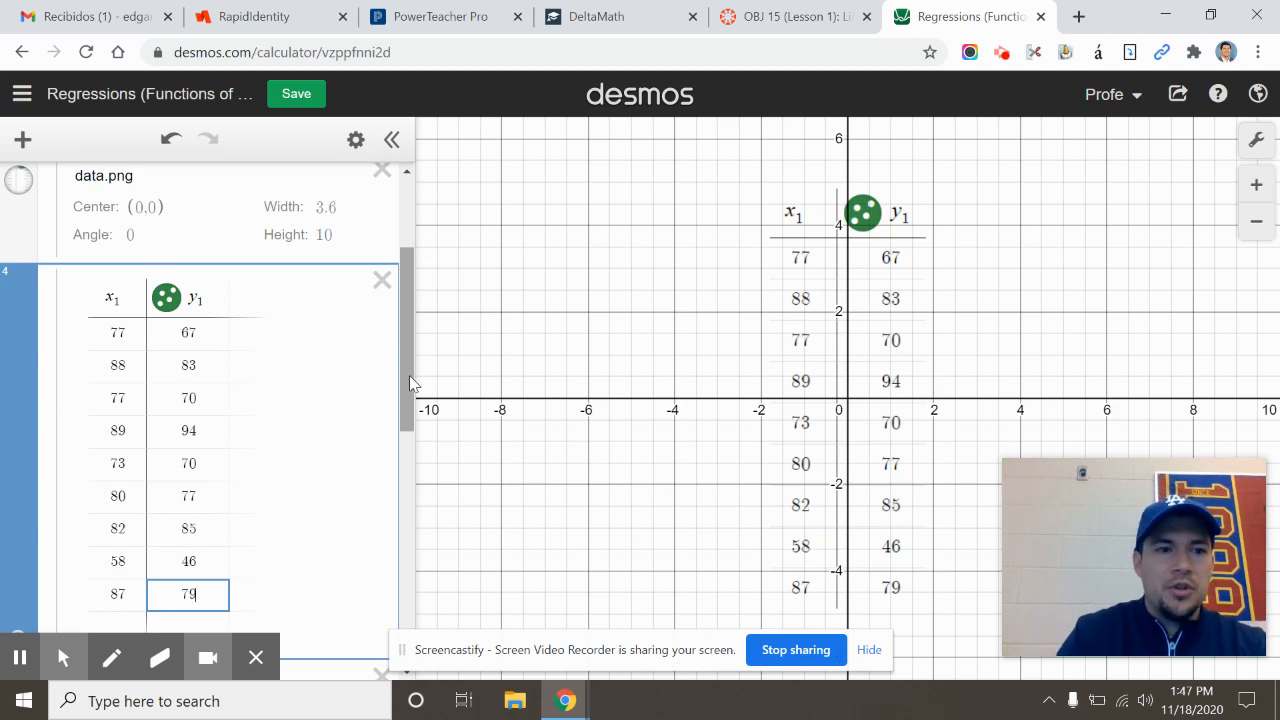
Step: Hide the data.png image from the graph
{"action": "mouse_move", "coordinate": [409, 375]}
{"action": "left_mouse_down"}
{"action": "mouse_move", "coordinate": [412, 420]}
{"action": "mouse_move", "coordinate": [409, 365]}
{"action": "left_mouse_up"}
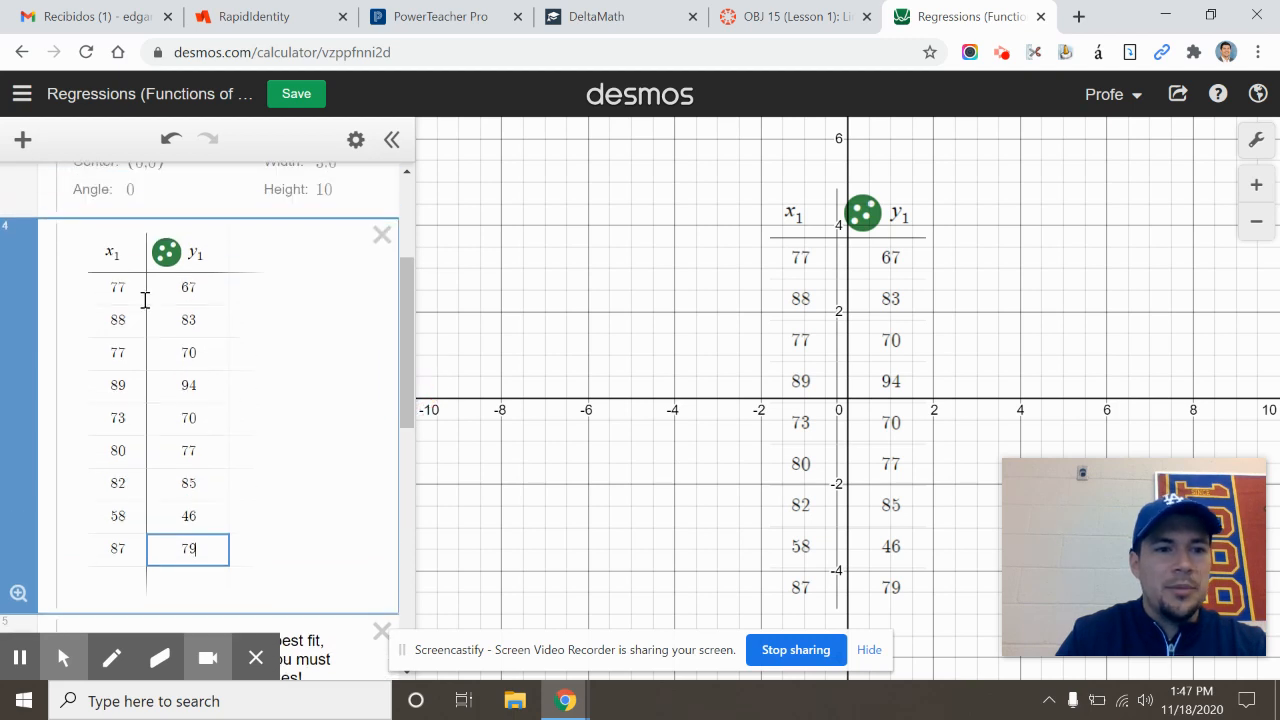
{"action": "left_click", "coordinate": [849, 405]}
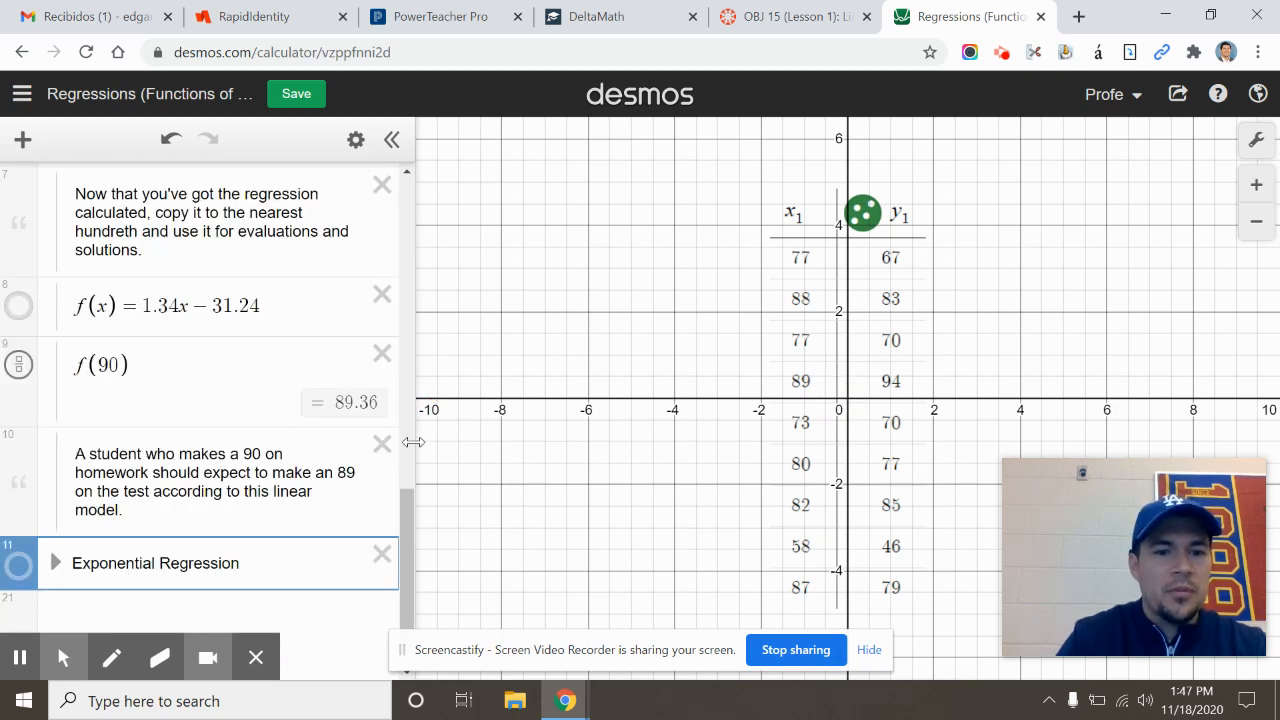
{"action": "left_click_drag", "start_coordinate": [406, 503], "coordinate": [409, 238]}
{"action": "left_click", "coordinate": [18, 245]}
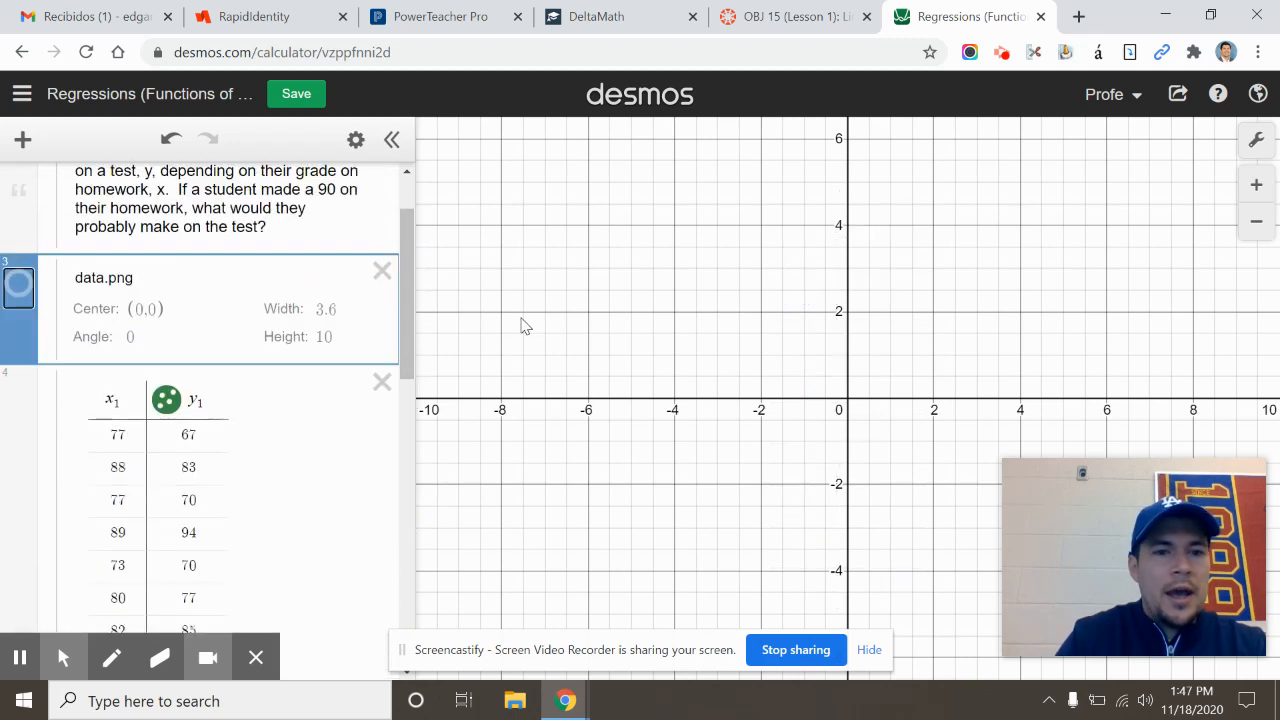
Step: Fit the graph window to the table's data and display the coordinates of the lowest plotted point
{"action": "left_click", "coordinate": [407, 302]}
{"action": "left_click_drag", "start_coordinate": [407, 324], "coordinate": [411, 369]}
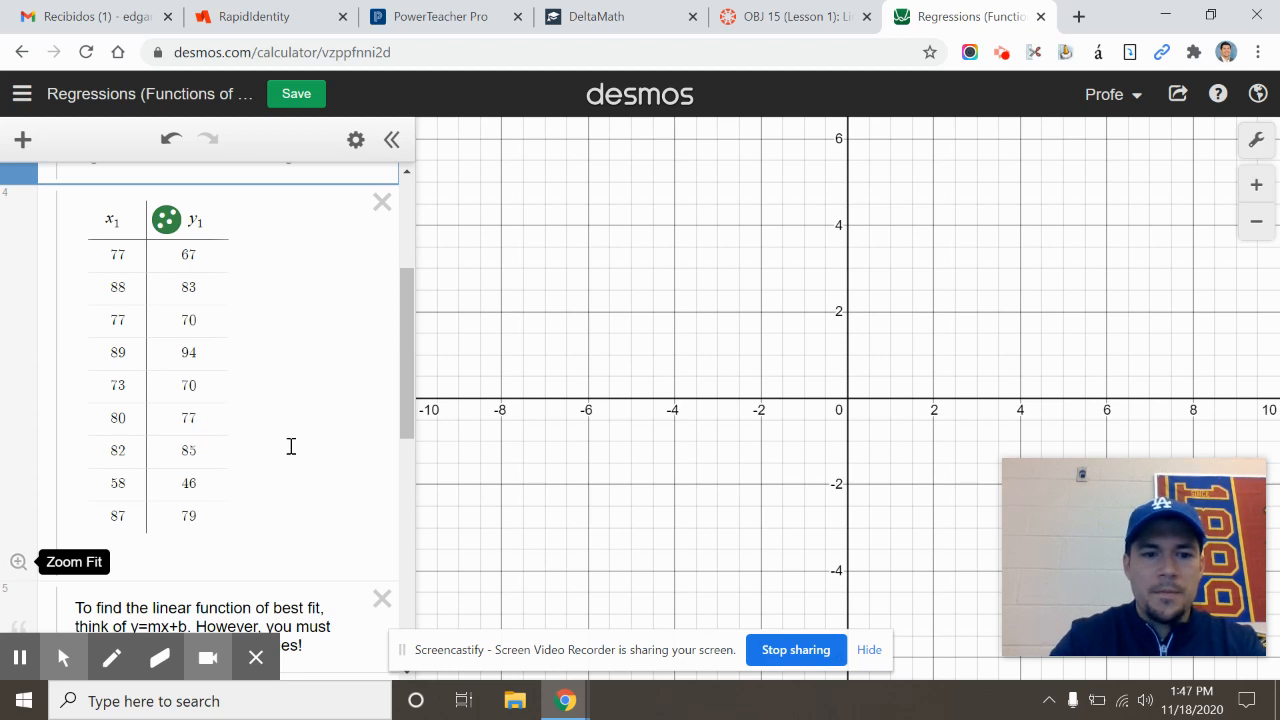
{"action": "mouse_move", "coordinate": [402, 406]}
{"action": "left_mouse_down"}
{"action": "mouse_move", "coordinate": [404, 553]}
{"action": "mouse_move", "coordinate": [404, 424]}
{"action": "left_mouse_up"}
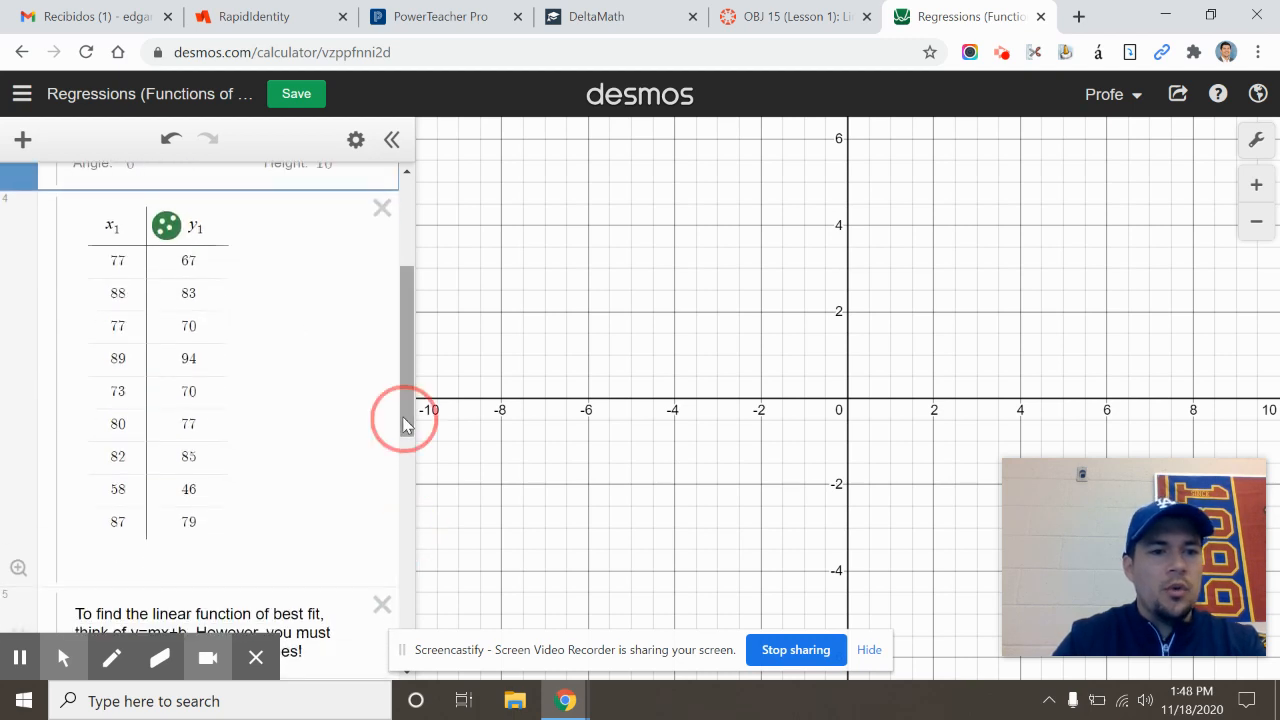
{"action": "left_click", "coordinate": [18, 567]}
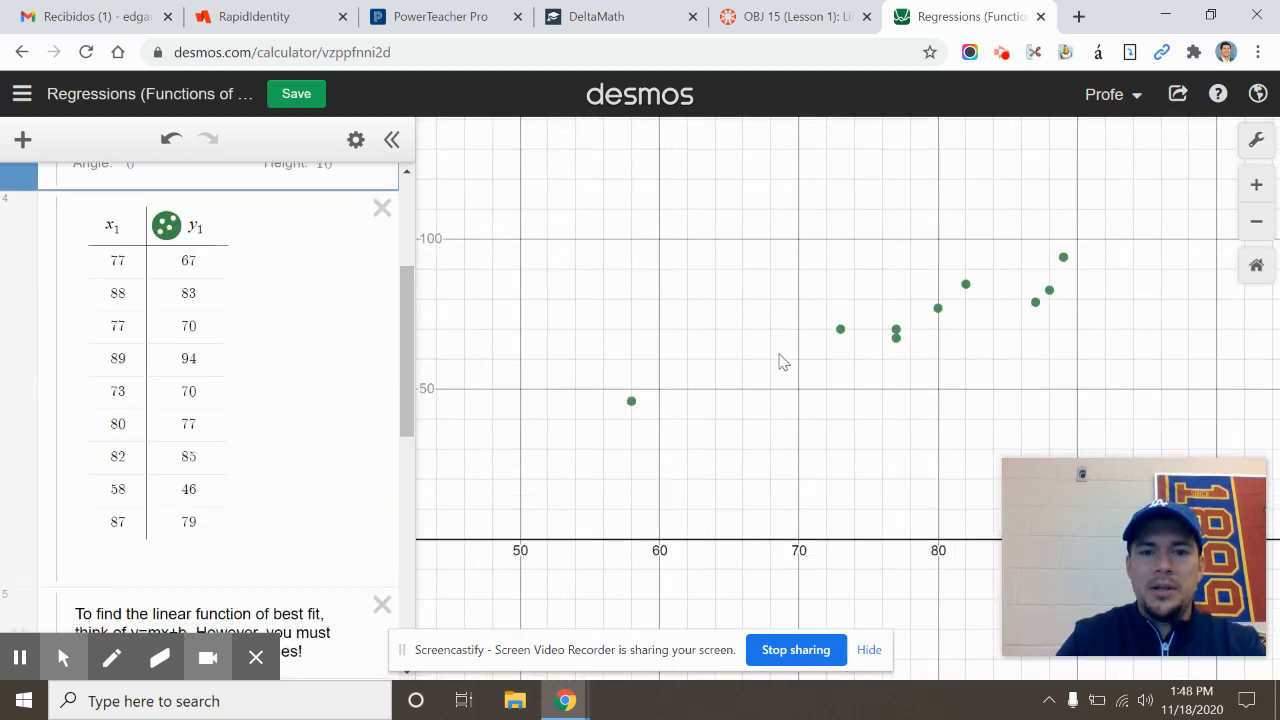
{"action": "left_click", "coordinate": [632, 404]}
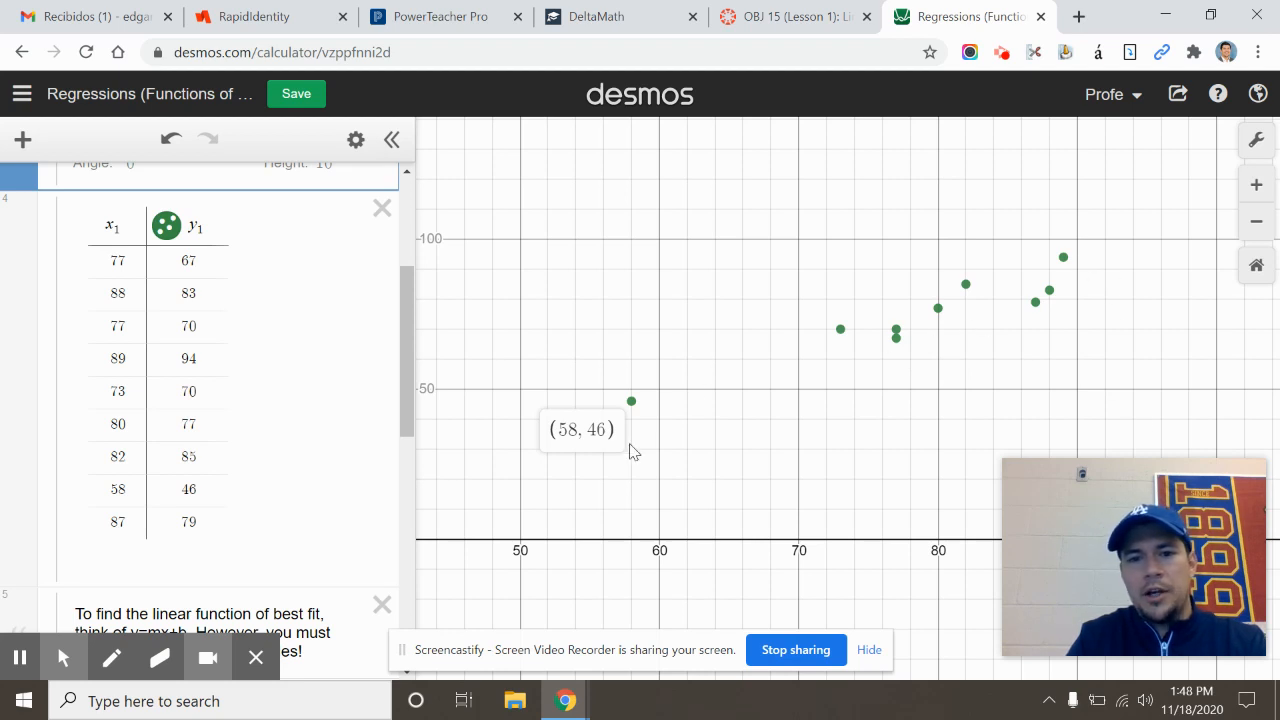
Step: Replace the regression expression below the linear function of best fit note with y=mx+b
{"action": "left_click_drag", "start_coordinate": [636, 451], "coordinate": [674, 446]}
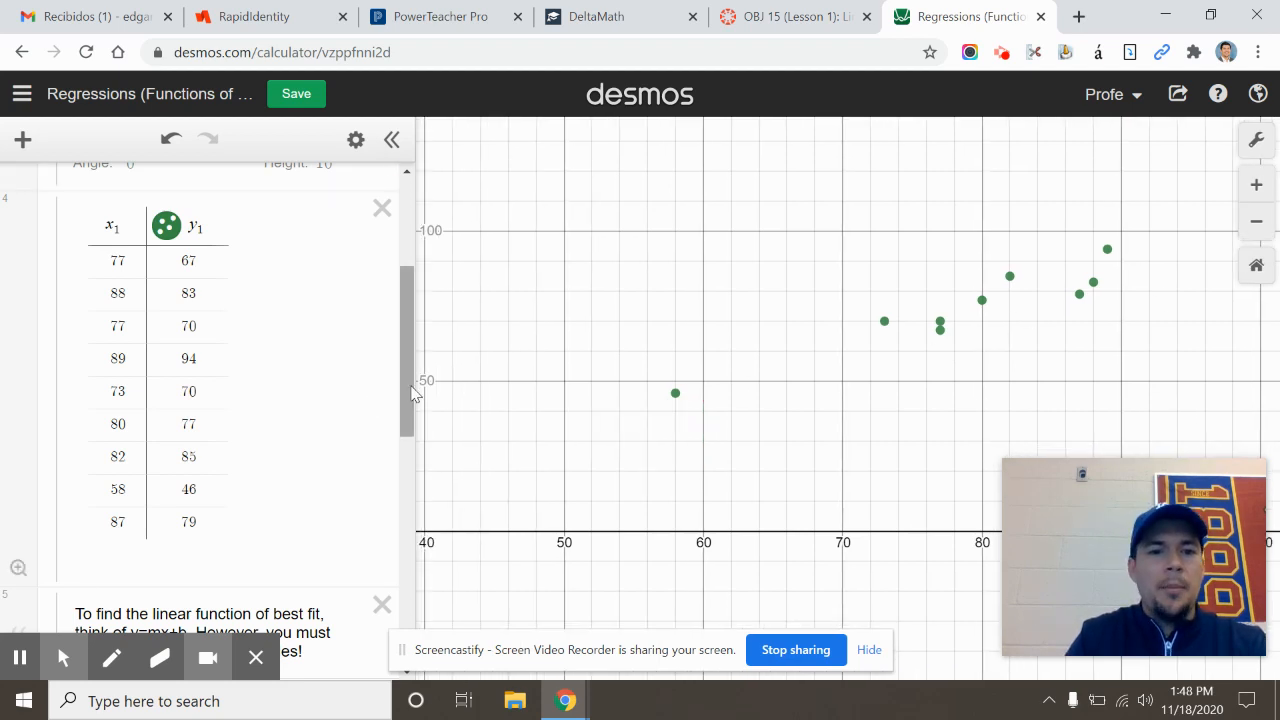
{"action": "left_click_drag", "start_coordinate": [416, 380], "coordinate": [410, 459]}
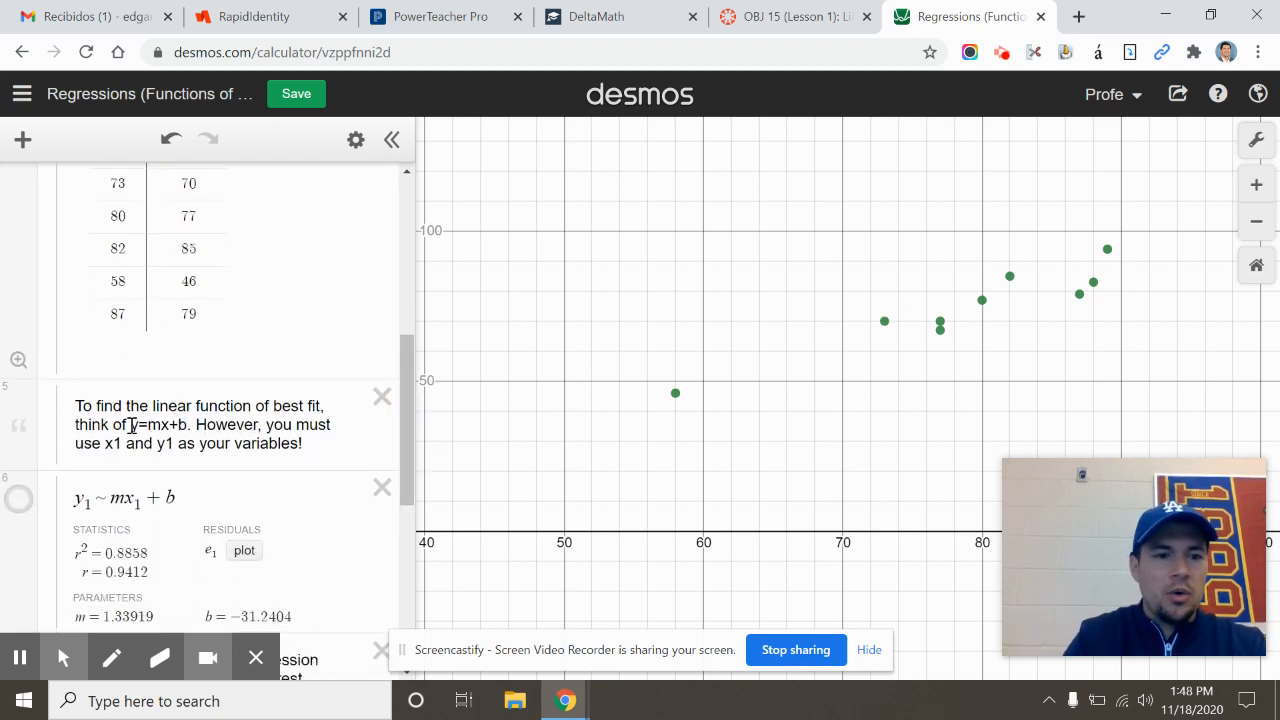
{"action": "left_click_drag", "start_coordinate": [131, 425], "coordinate": [190, 425]}
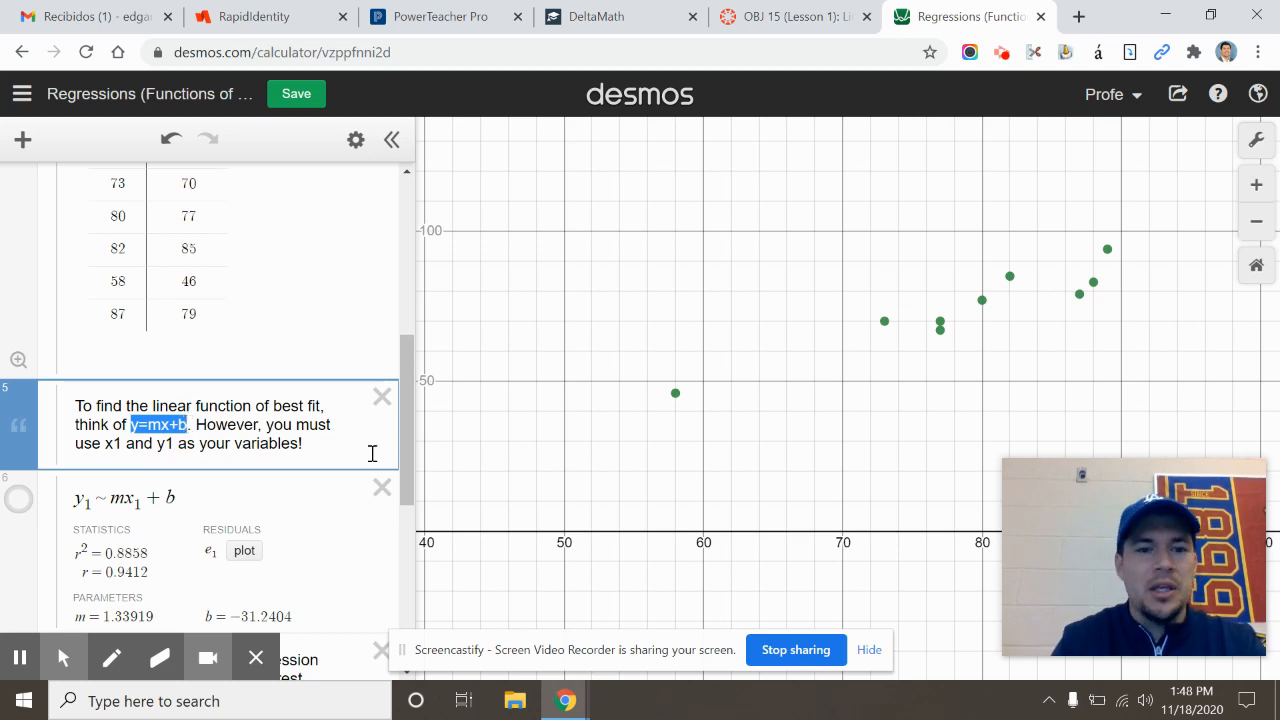
{"action": "left_click", "coordinate": [410, 458]}
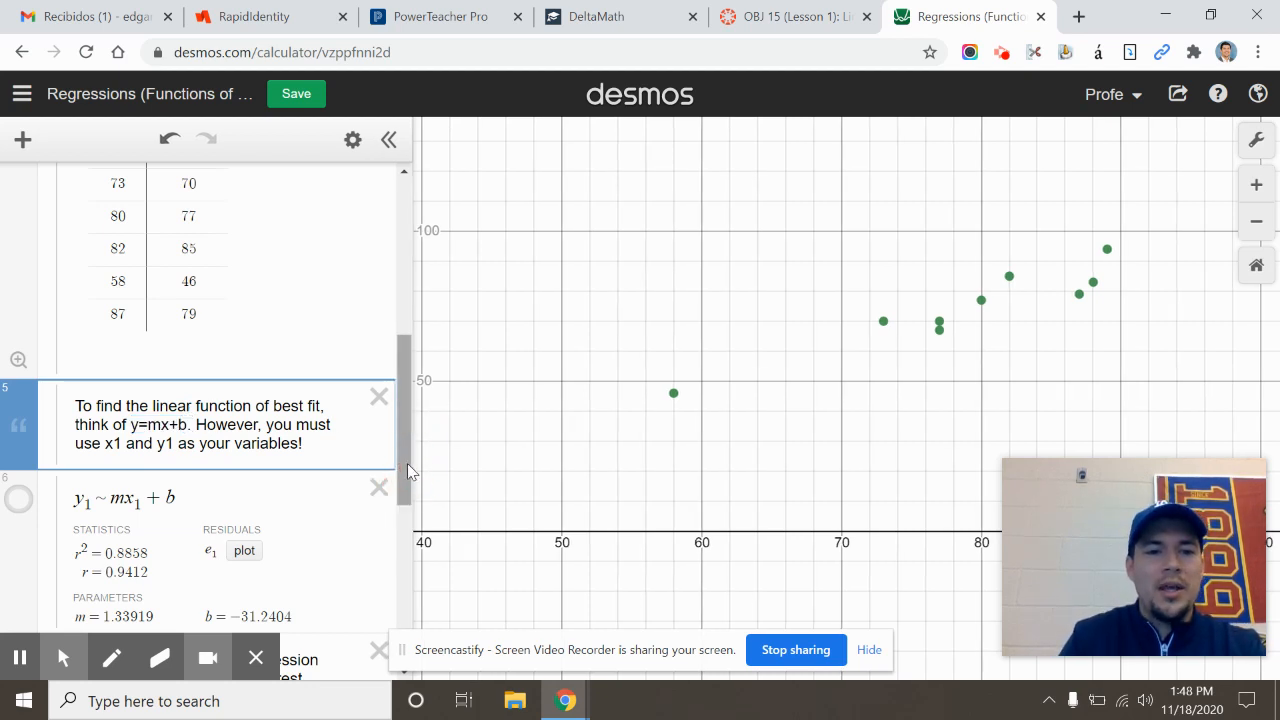
{"action": "left_click_drag", "start_coordinate": [401, 462], "coordinate": [401, 500]}
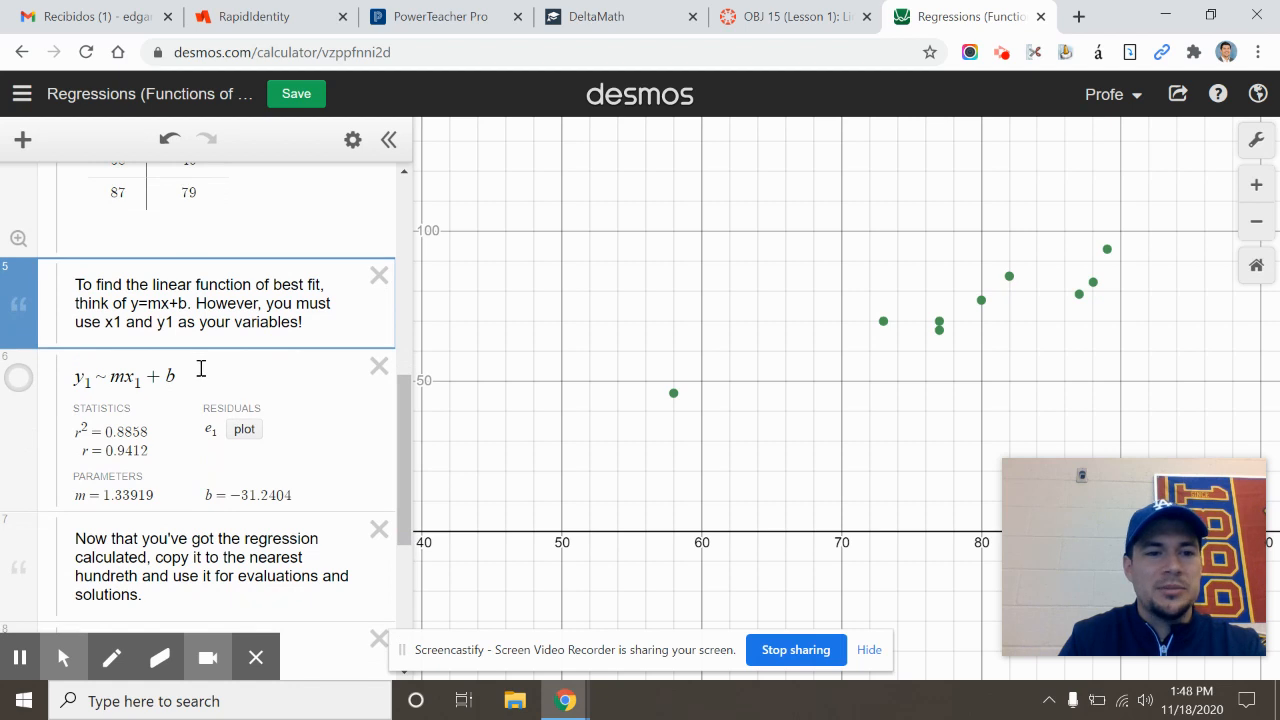
{"action": "left_click_drag", "start_coordinate": [174, 377], "coordinate": [78, 386]}
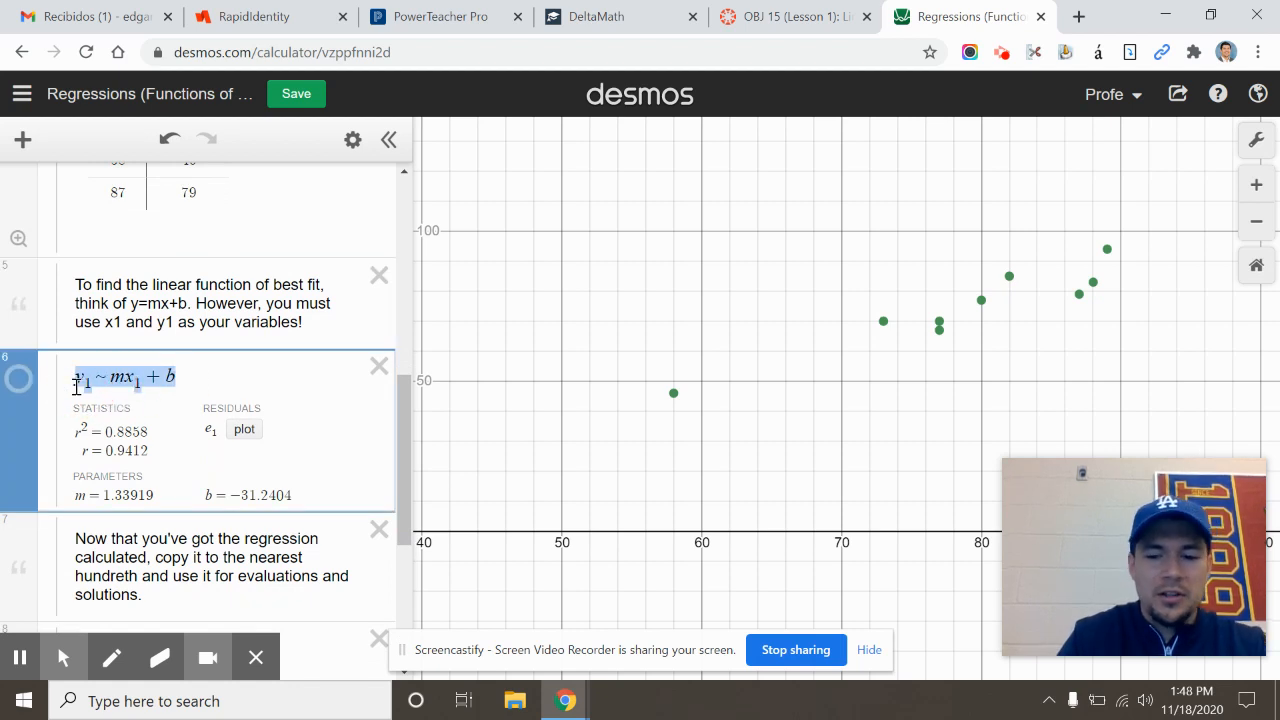
{"action": "key", "text": "BackSpace"}
{"action": "type", "text": "y=mx+b"}
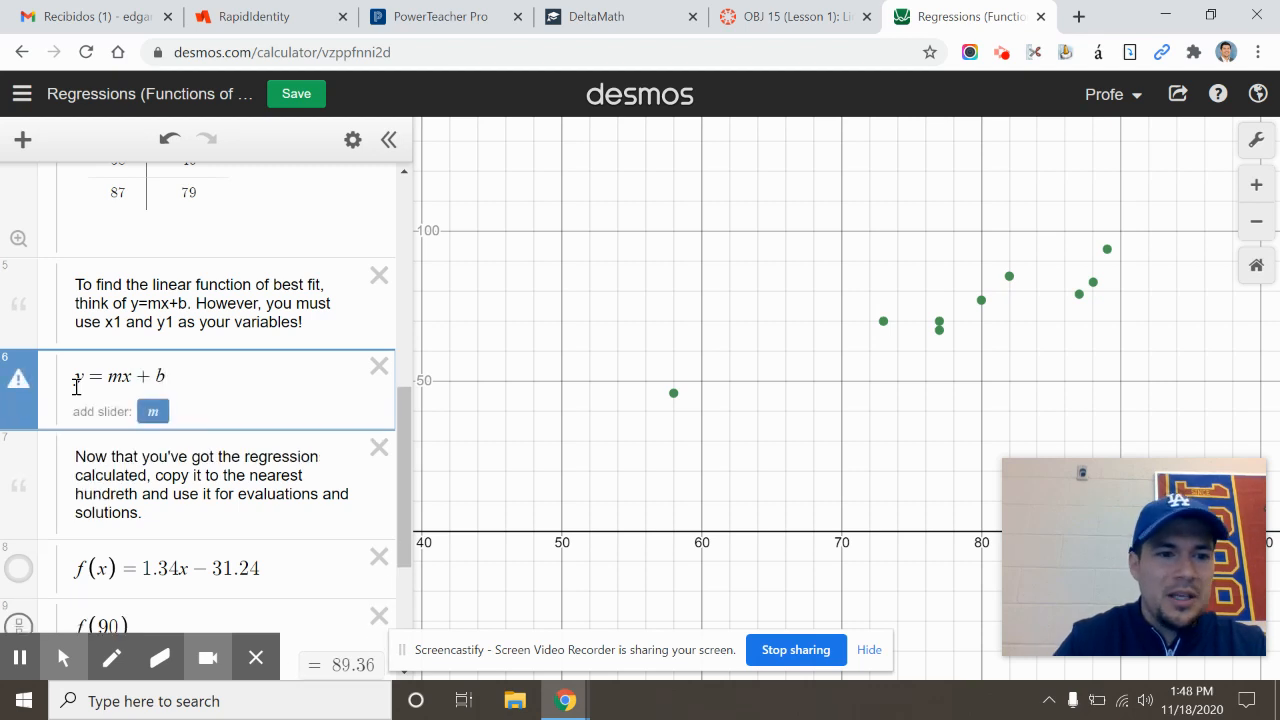
Step: Turn y=mx+b into the regression y₁~mx₁+b using the table's variables
{"action": "scroll", "coordinate": [402, 471], "scroll_direction": "up", "scroll_amount": 5}
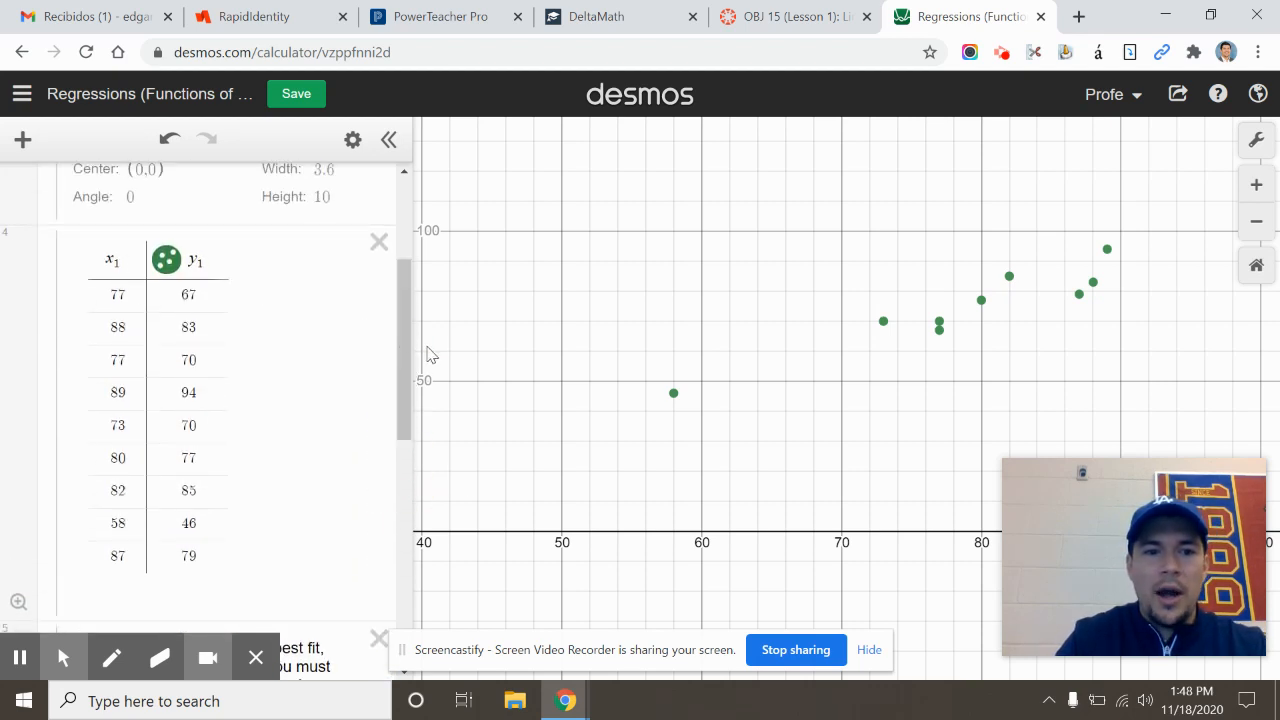
{"action": "left_click_drag", "start_coordinate": [409, 352], "coordinate": [410, 475]}
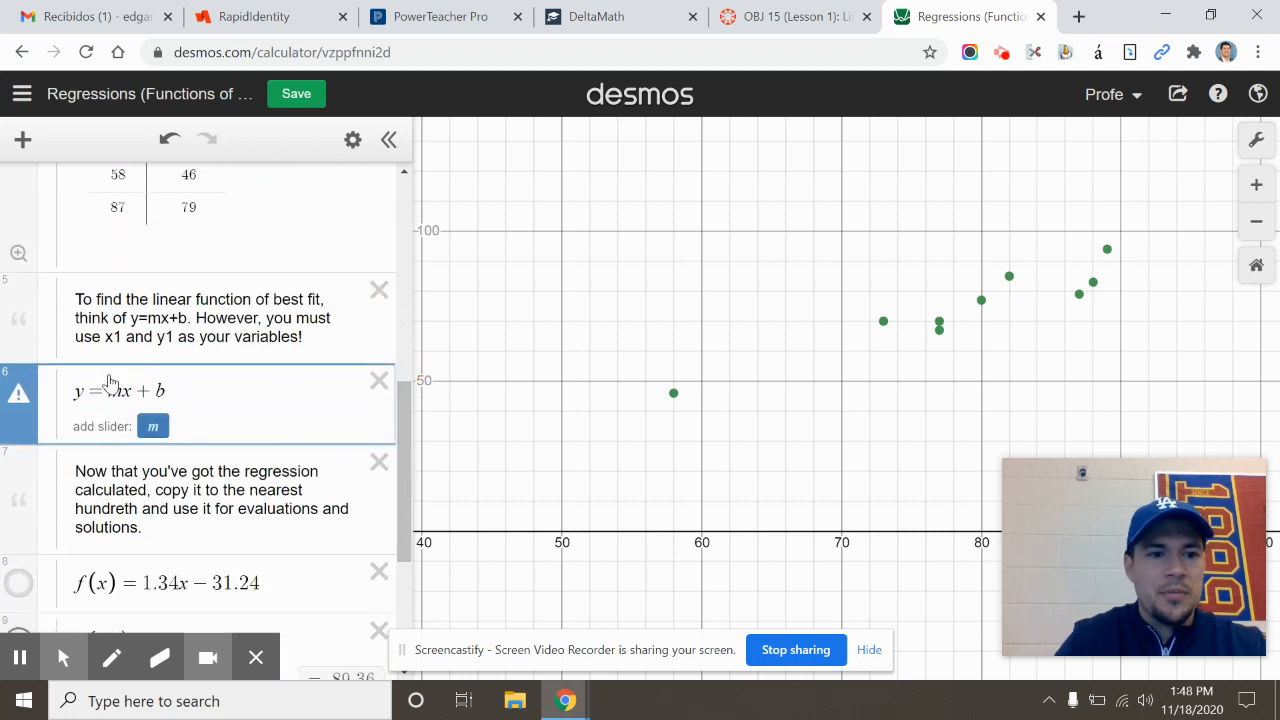
{"action": "type", "text": "1"}
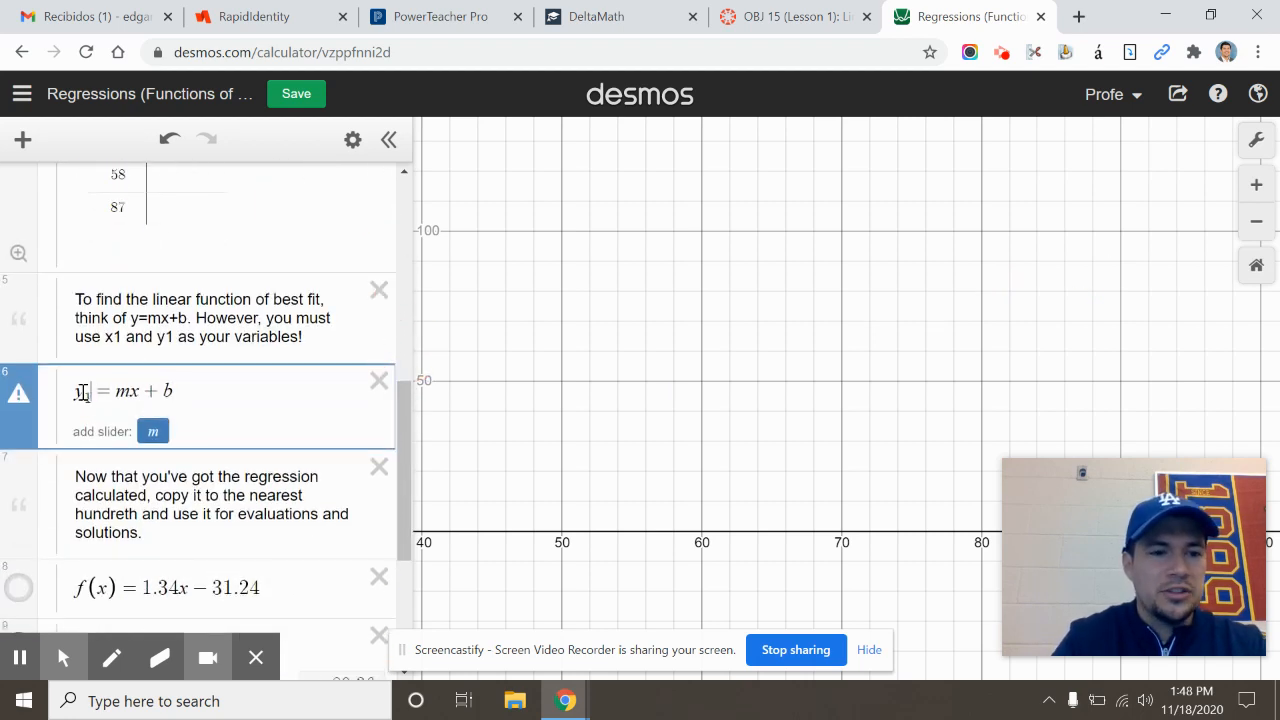
{"action": "left_click_drag", "start_coordinate": [116, 391], "coordinate": [102, 391]}
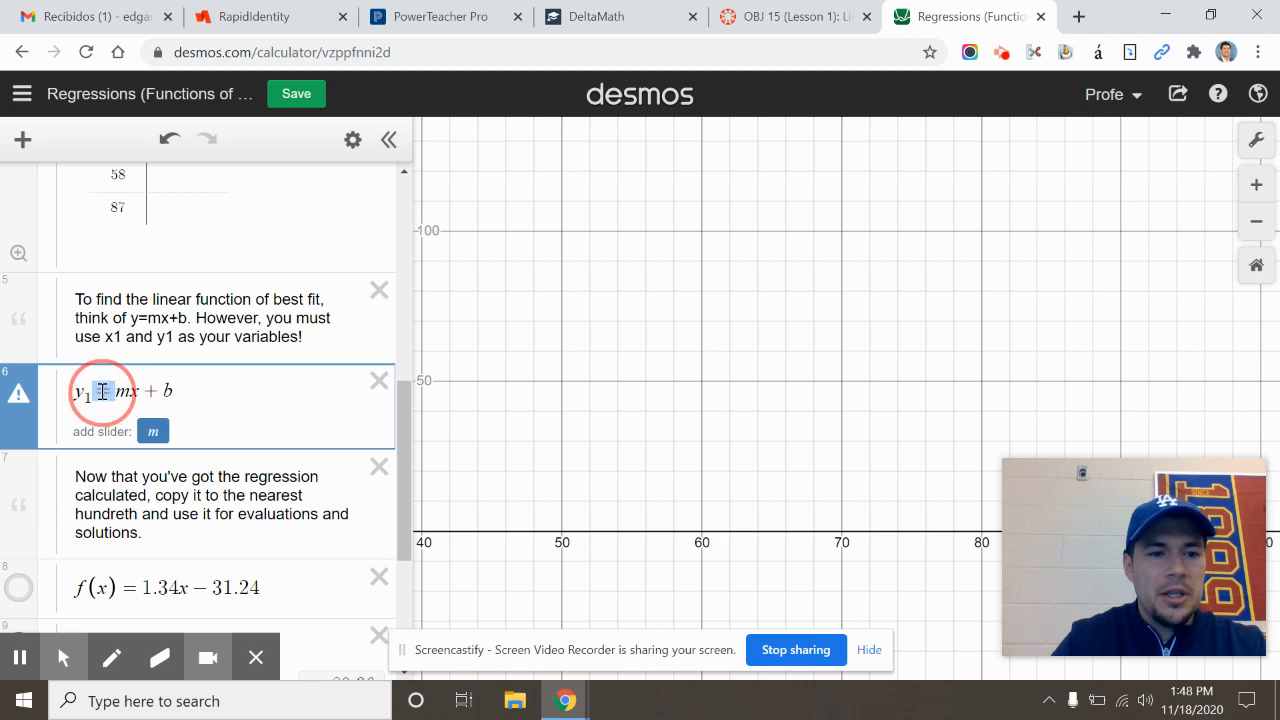
{"action": "type", "text": "~"}
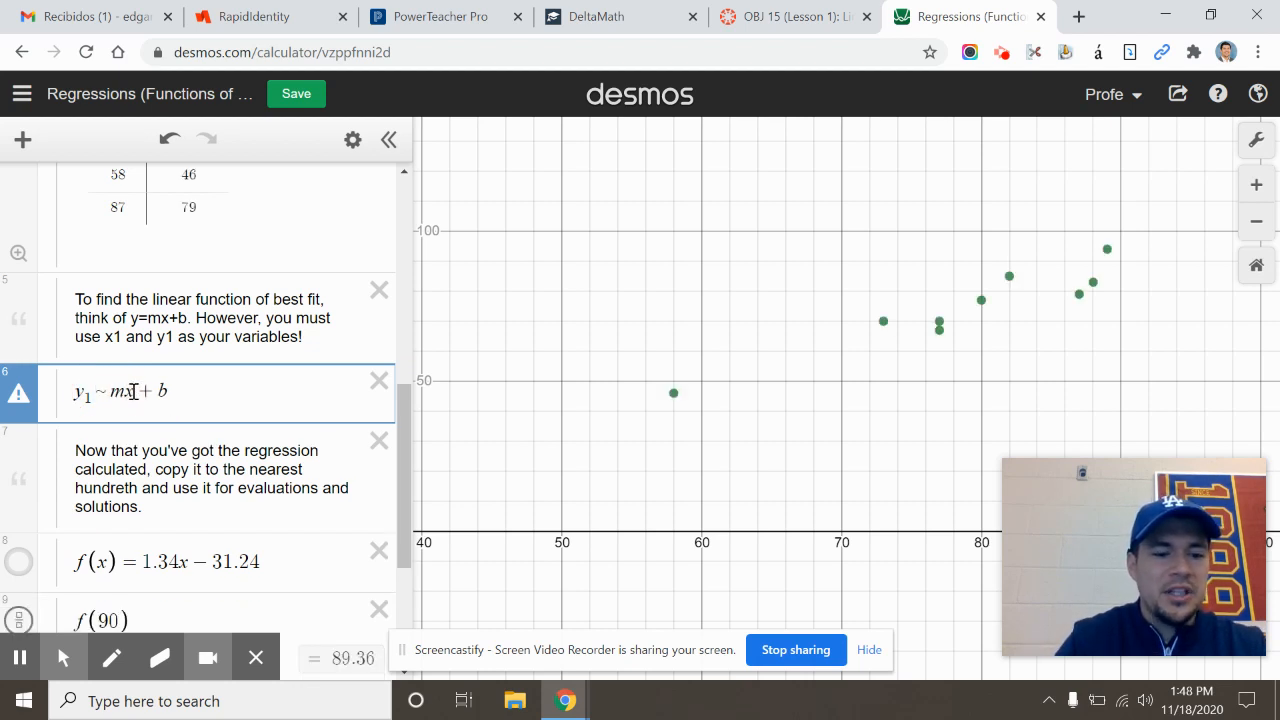
{"action": "left_click", "coordinate": [133, 391]}
{"action": "type", "text": "1"}
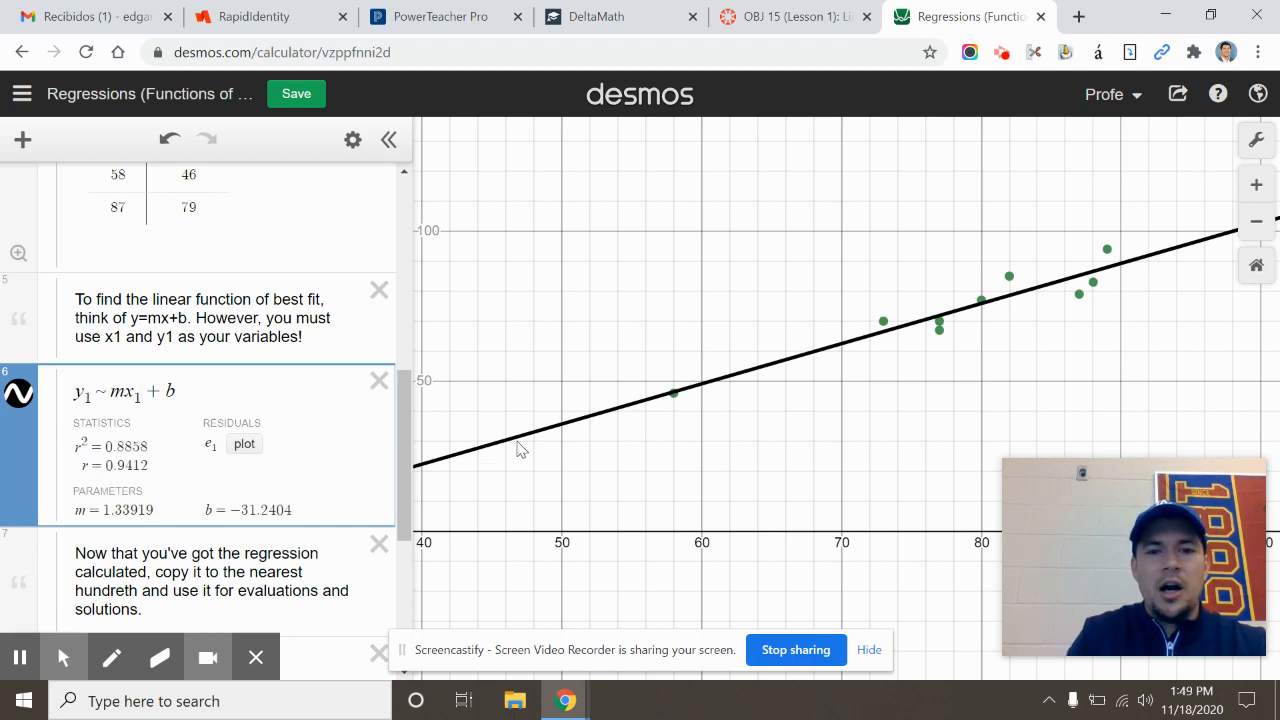
Step: Correct the spelling of "hundreth" to "hundredth" in the note below the regression parameters
{"action": "left_click_drag", "start_coordinate": [403, 407], "coordinate": [404, 460]}
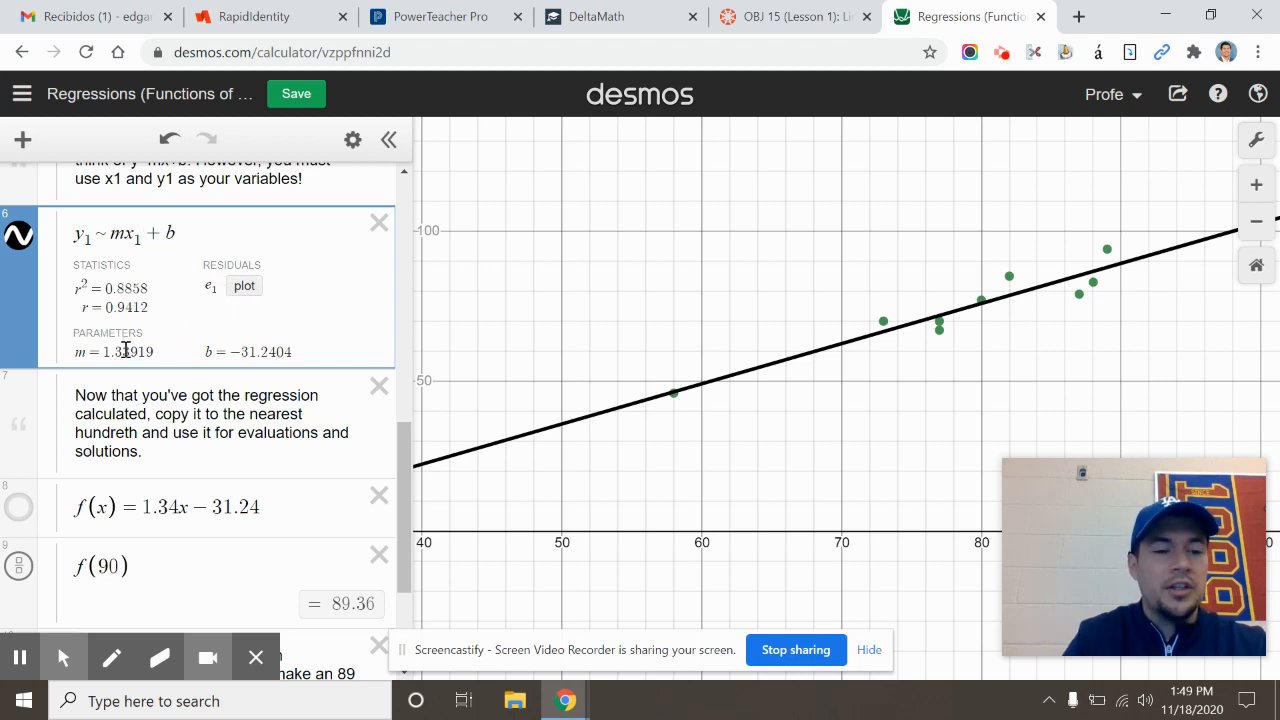
{"action": "left_click_drag", "start_coordinate": [108, 352], "coordinate": [131, 352]}
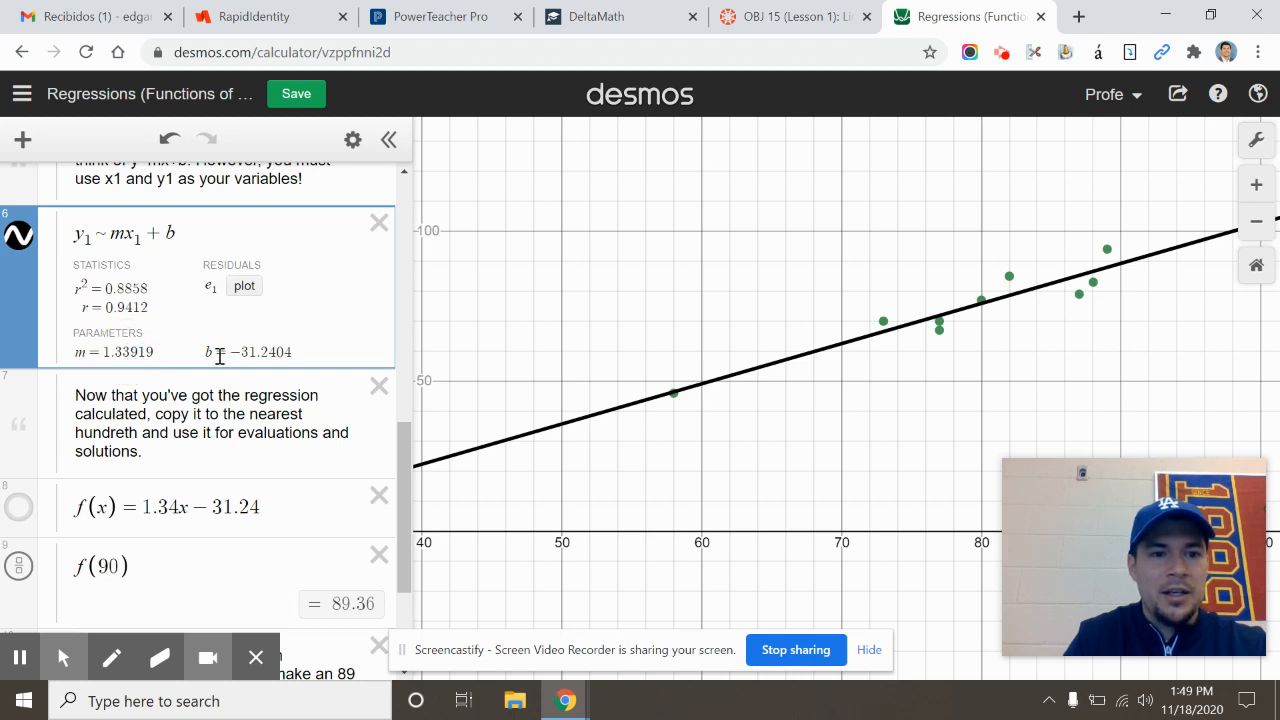
{"action": "left_click_drag", "start_coordinate": [235, 353], "coordinate": [259, 353]}
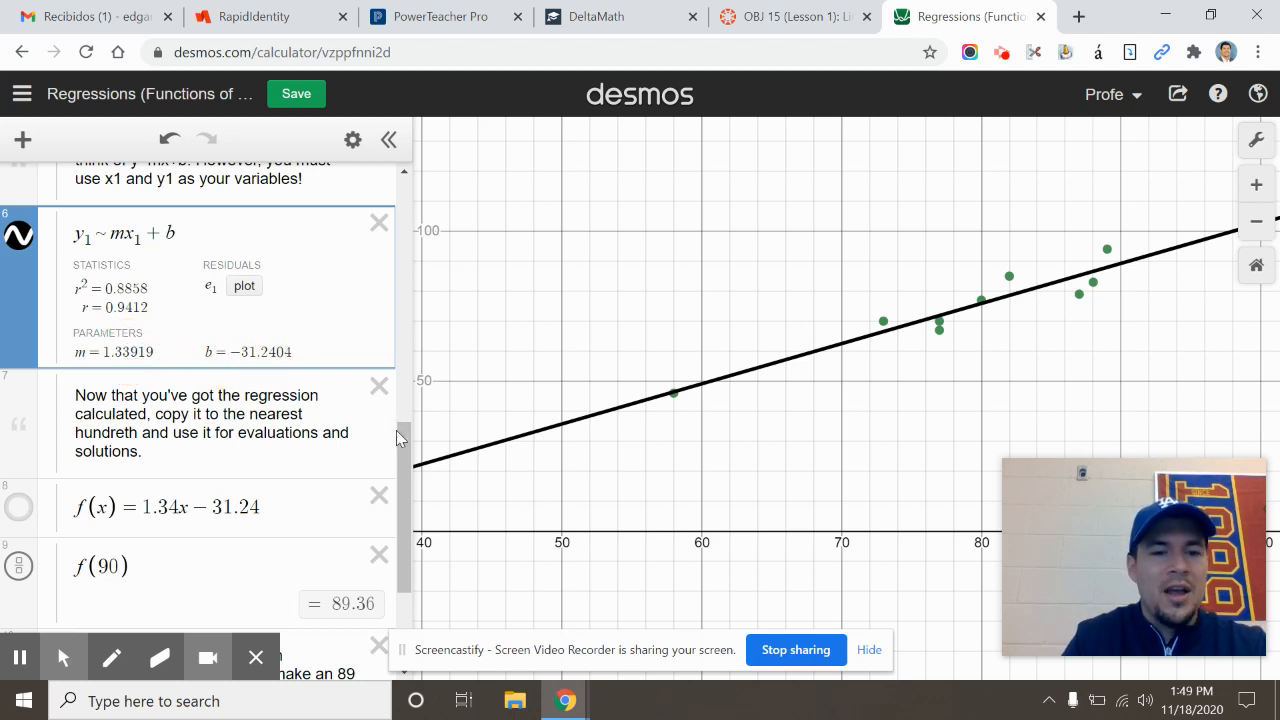
{"action": "left_click_drag", "start_coordinate": [396, 430], "coordinate": [398, 448]}
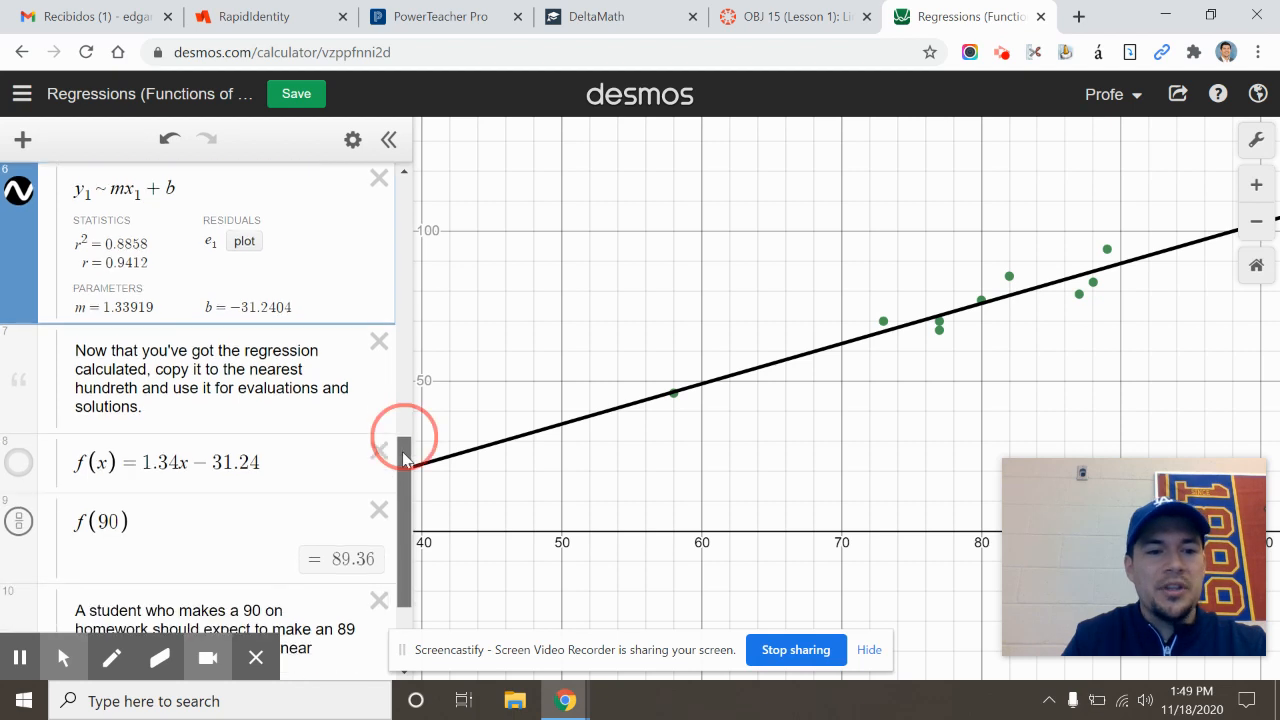
{"action": "left_click", "coordinate": [128, 395]}
{"action": "double_click", "coordinate": [128, 387]}
{"action": "left_click", "coordinate": [131, 386]}
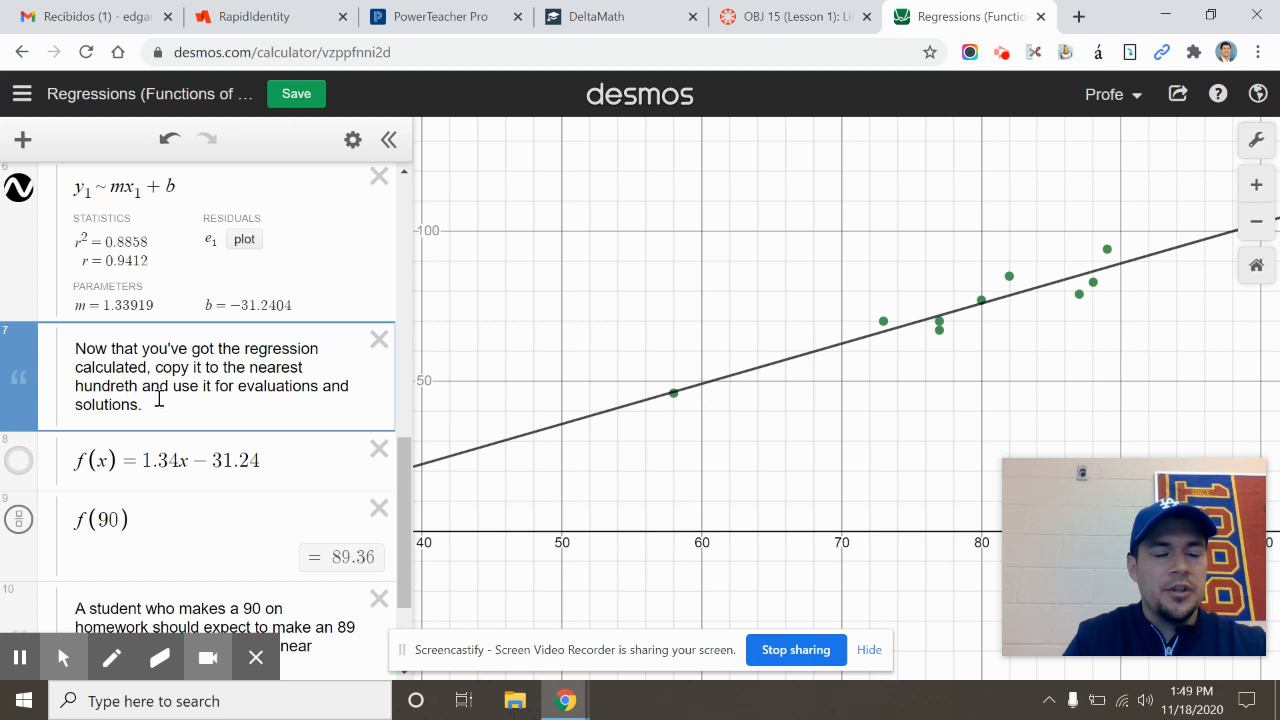
{"action": "type", "text": "d"}
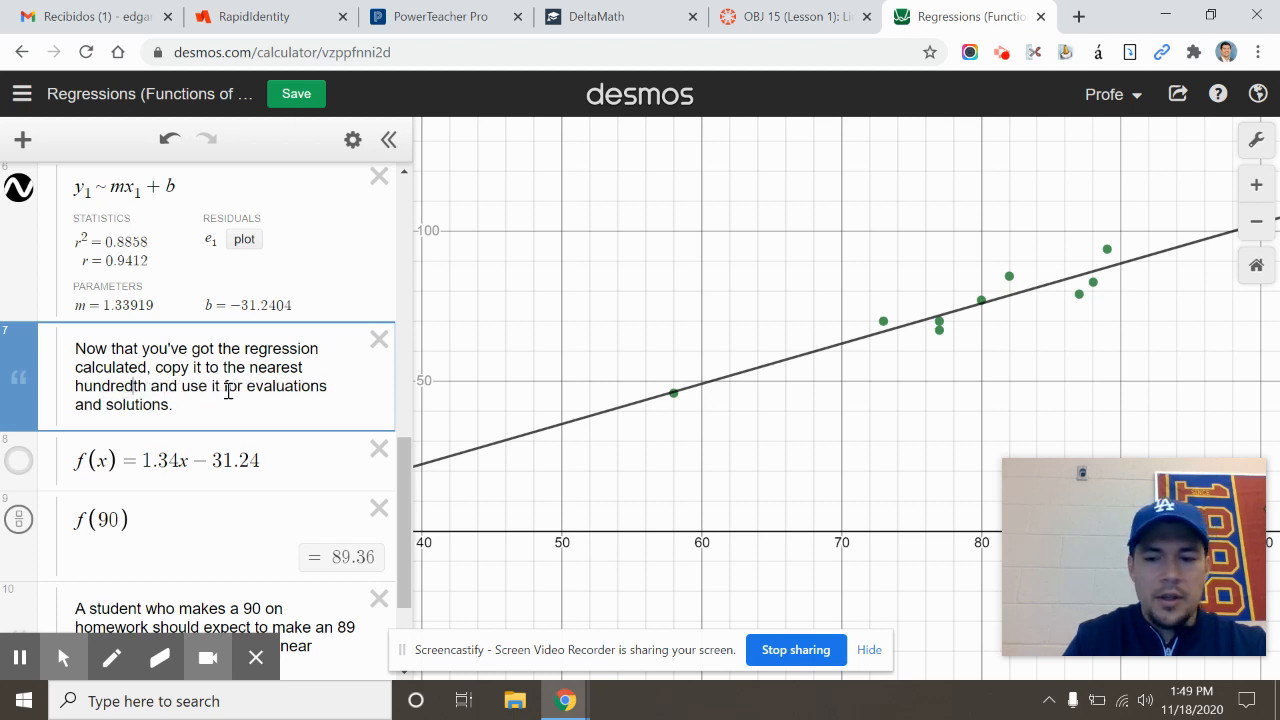
Step: Show the graph of the rounded function f(x)=1.34x−31.24
{"action": "left_click", "coordinate": [180, 460]}
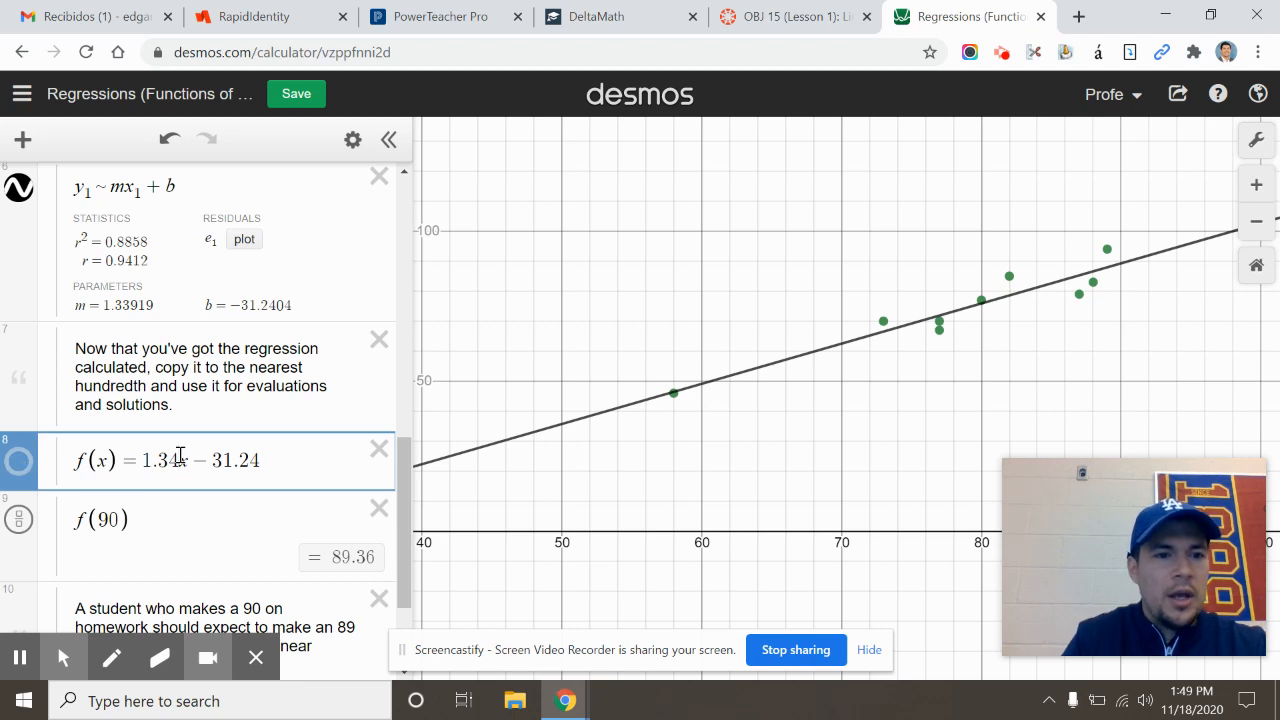
{"action": "left_click_drag", "start_coordinate": [143, 460], "coordinate": [181, 460]}
{"action": "left_click", "coordinate": [180, 460]}
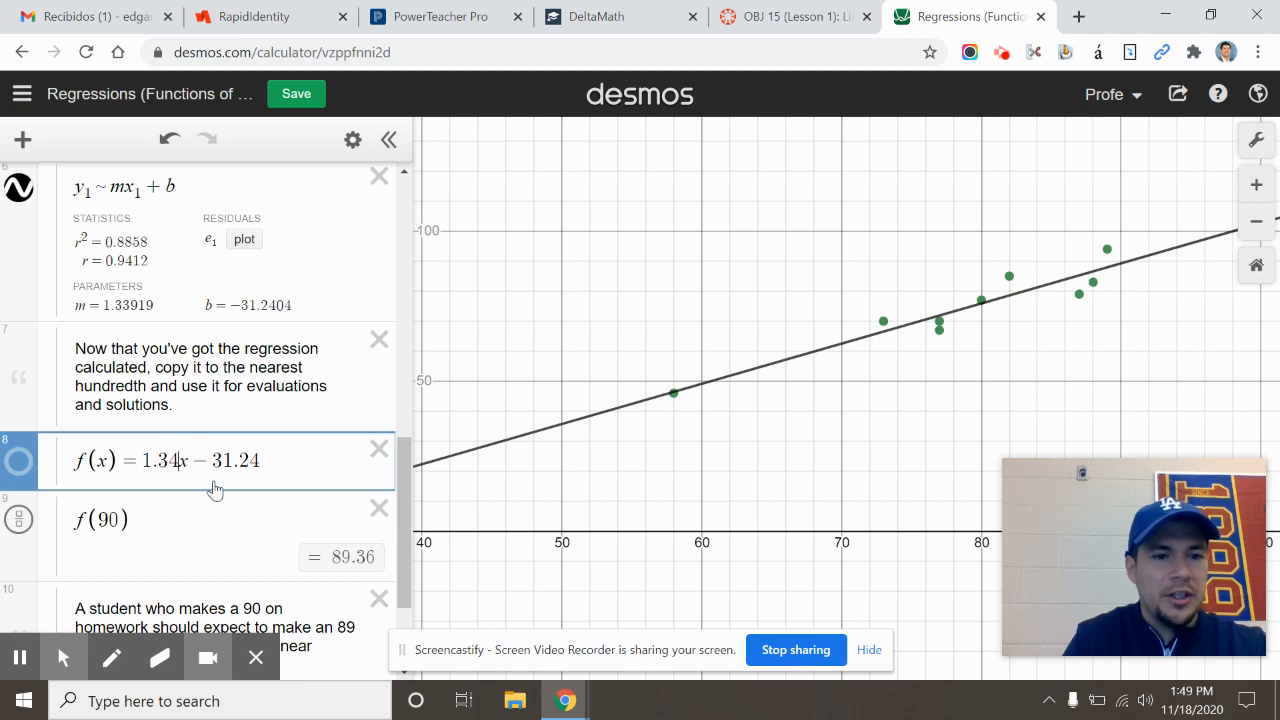
{"action": "left_click_drag", "start_coordinate": [191, 461], "coordinate": [261, 462]}
{"action": "left_click", "coordinate": [260, 462]}
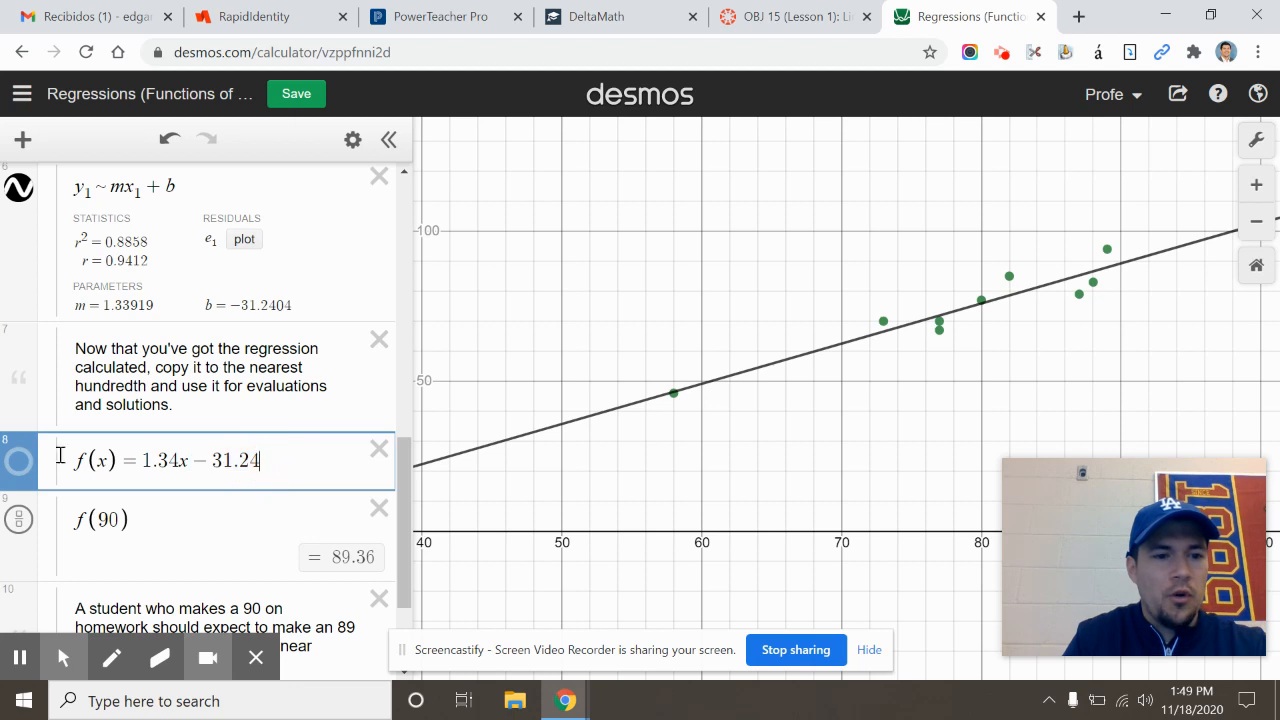
{"action": "left_click", "coordinate": [17, 464]}
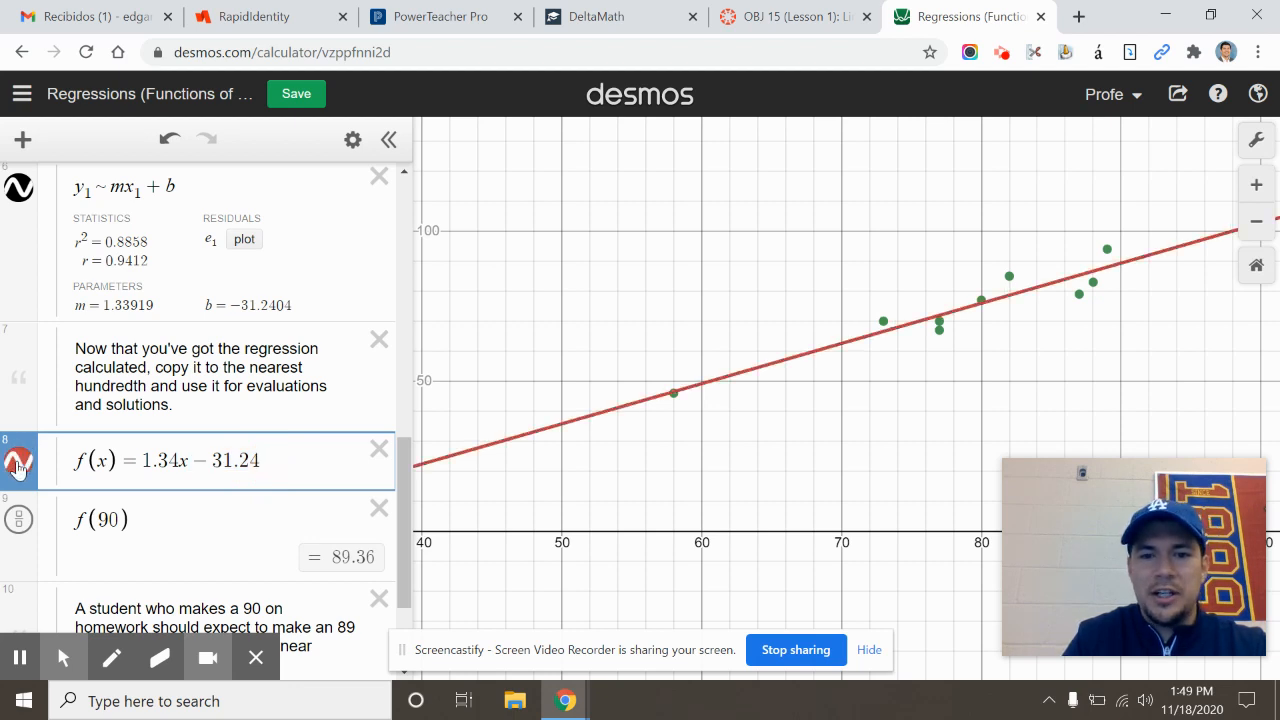
{"action": "left_click", "coordinate": [17, 464]}
{"action": "left_click", "coordinate": [17, 464]}
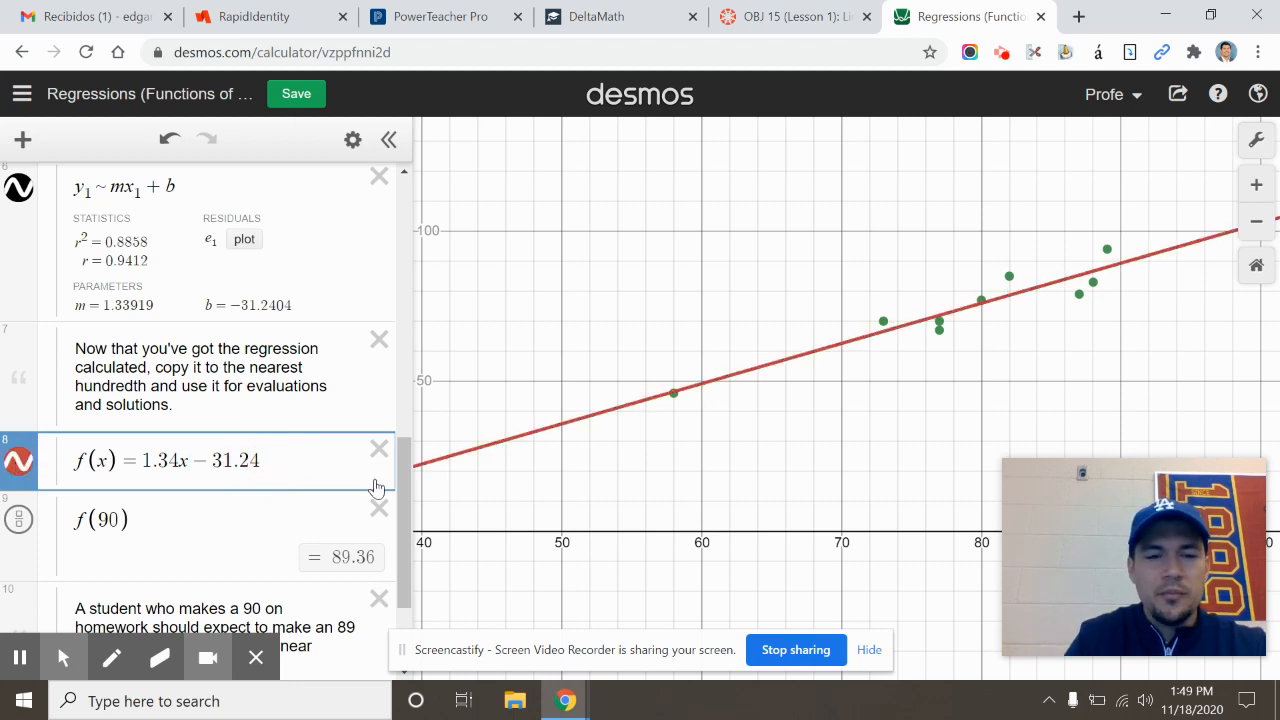
Step: Examine the f(90) evaluation in fraction and decimal form, and the note interpreting the predicted test score
{"action": "left_click_drag", "start_coordinate": [403, 481], "coordinate": [404, 513]}
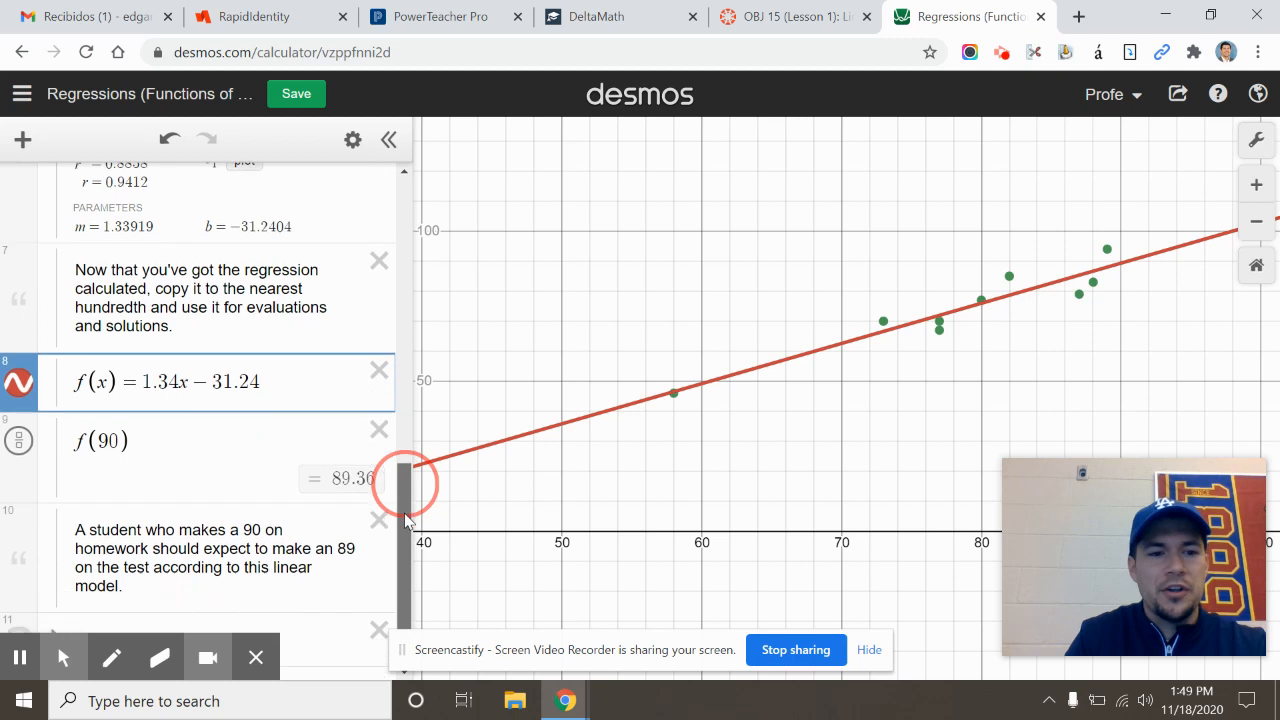
{"action": "left_click", "coordinate": [106, 364]}
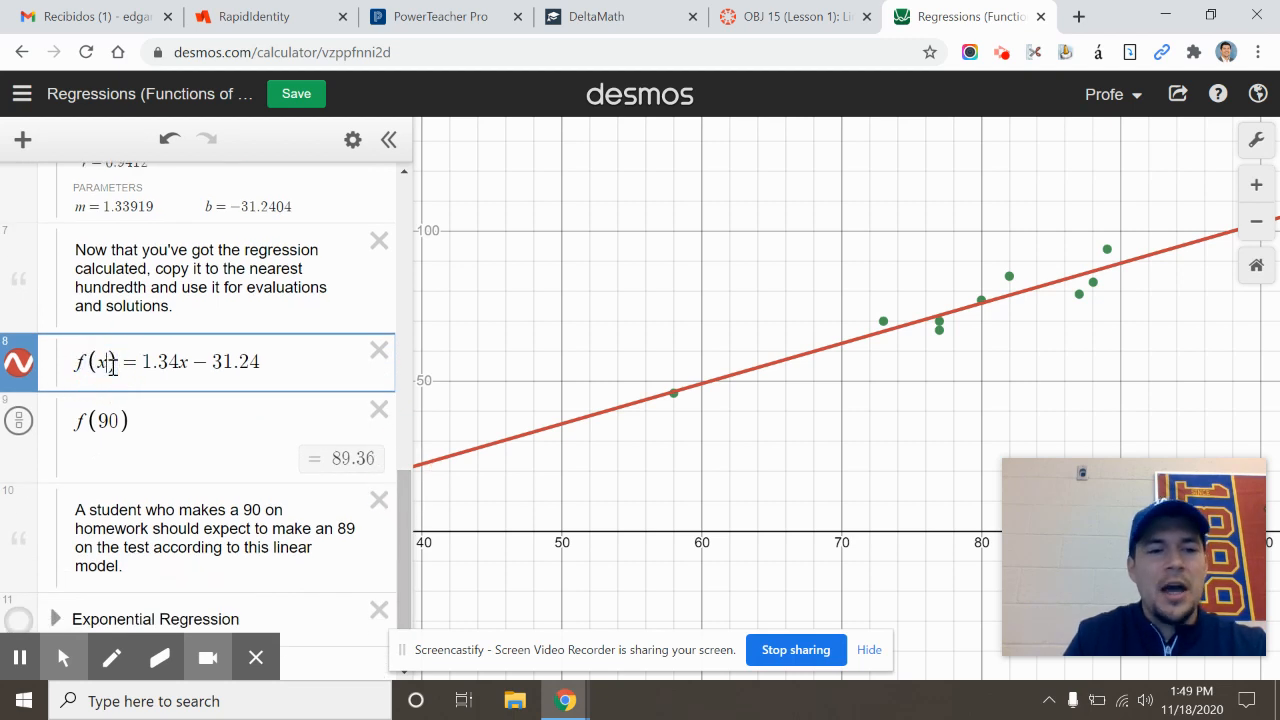
{"action": "left_click", "coordinate": [101, 420]}
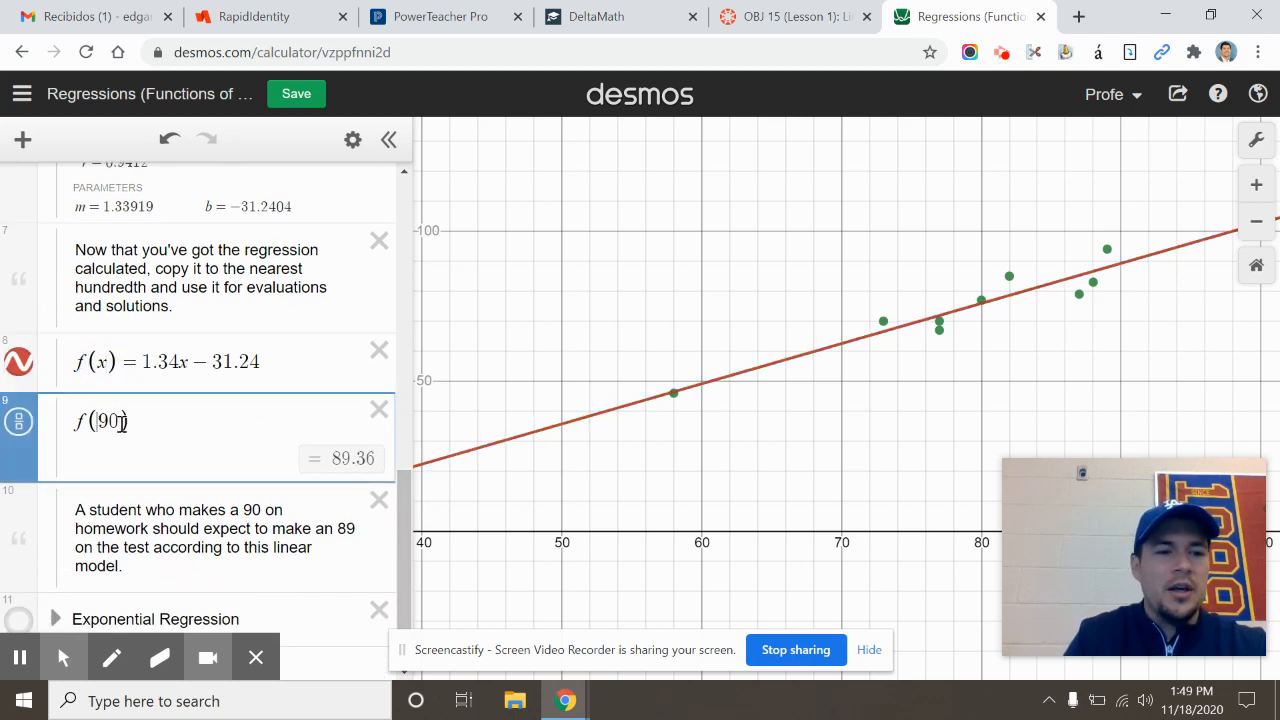
{"action": "left_click", "coordinate": [12, 424]}
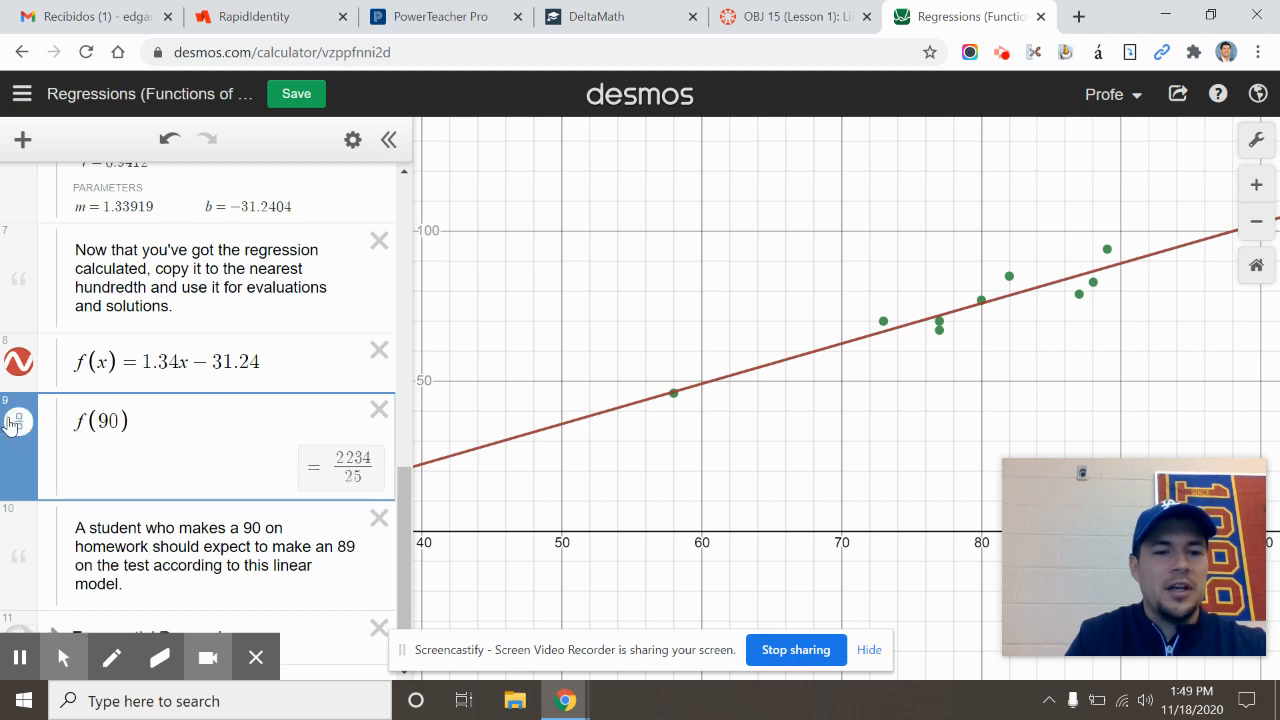
{"action": "left_click", "coordinate": [12, 424]}
{"action": "left_click_drag", "start_coordinate": [97, 420], "coordinate": [120, 420]}
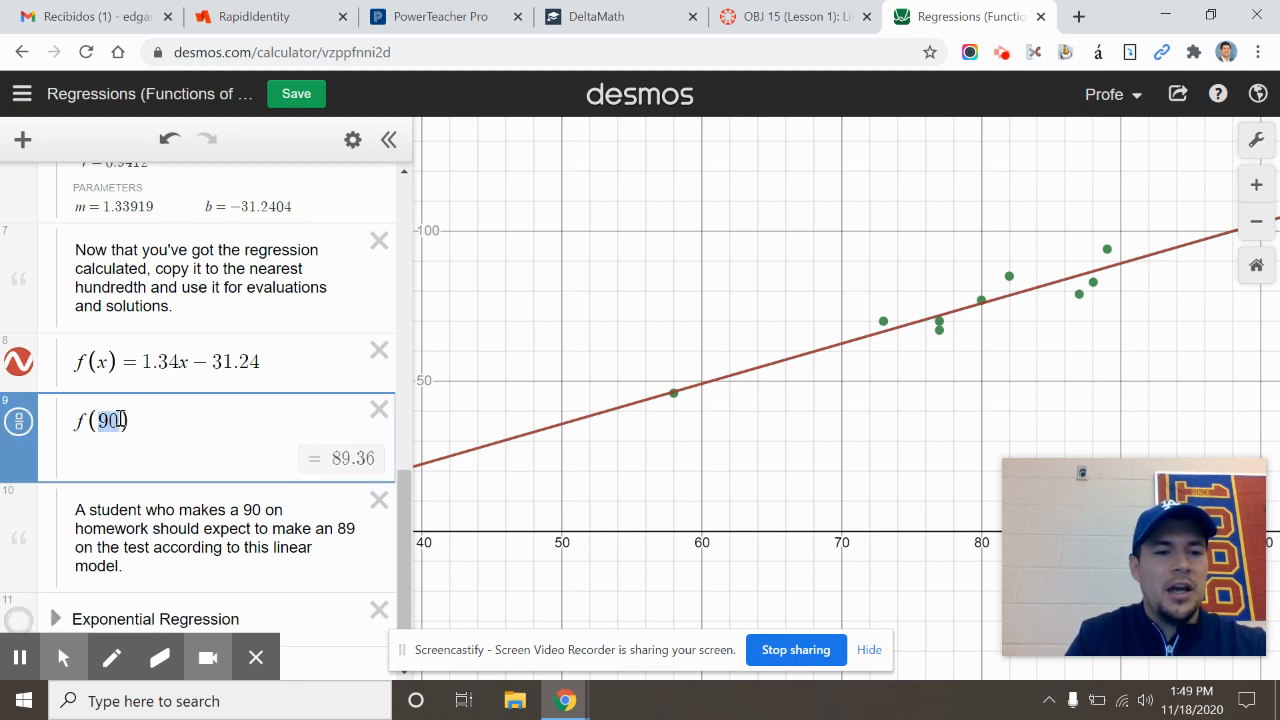
{"action": "left_click", "coordinate": [121, 419]}
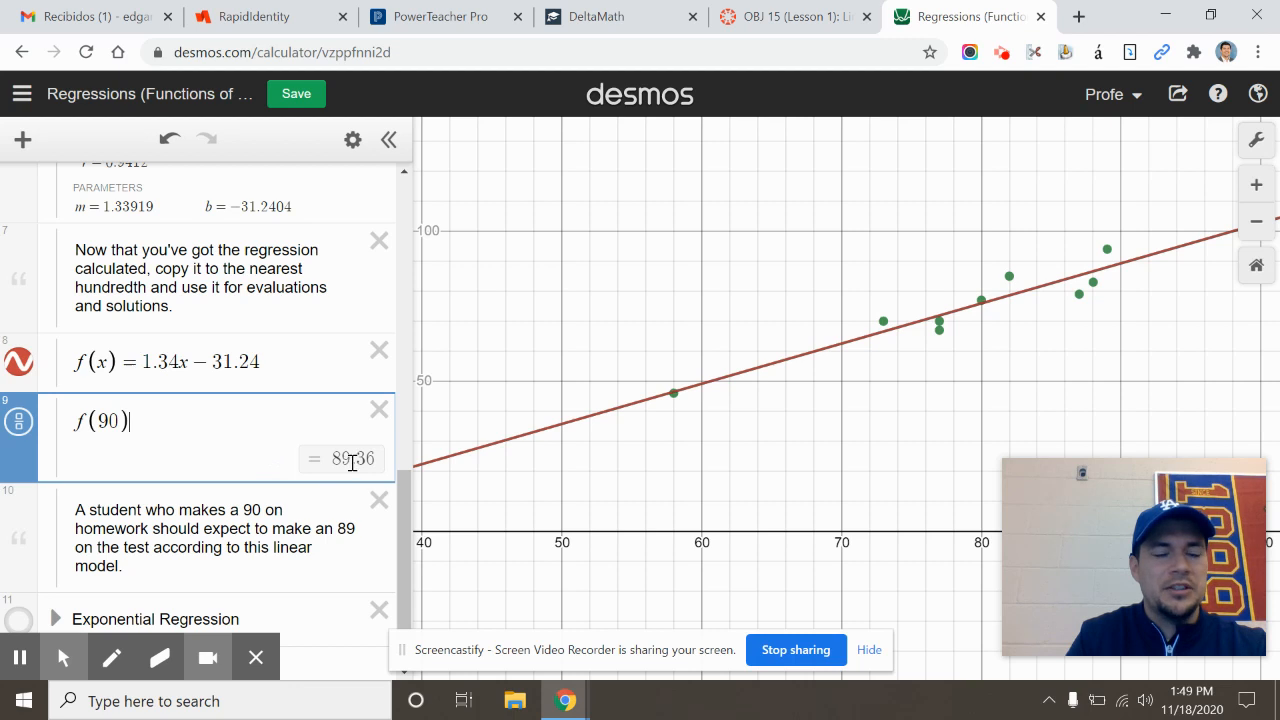
{"action": "left_click_drag", "start_coordinate": [405, 483], "coordinate": [401, 525]}
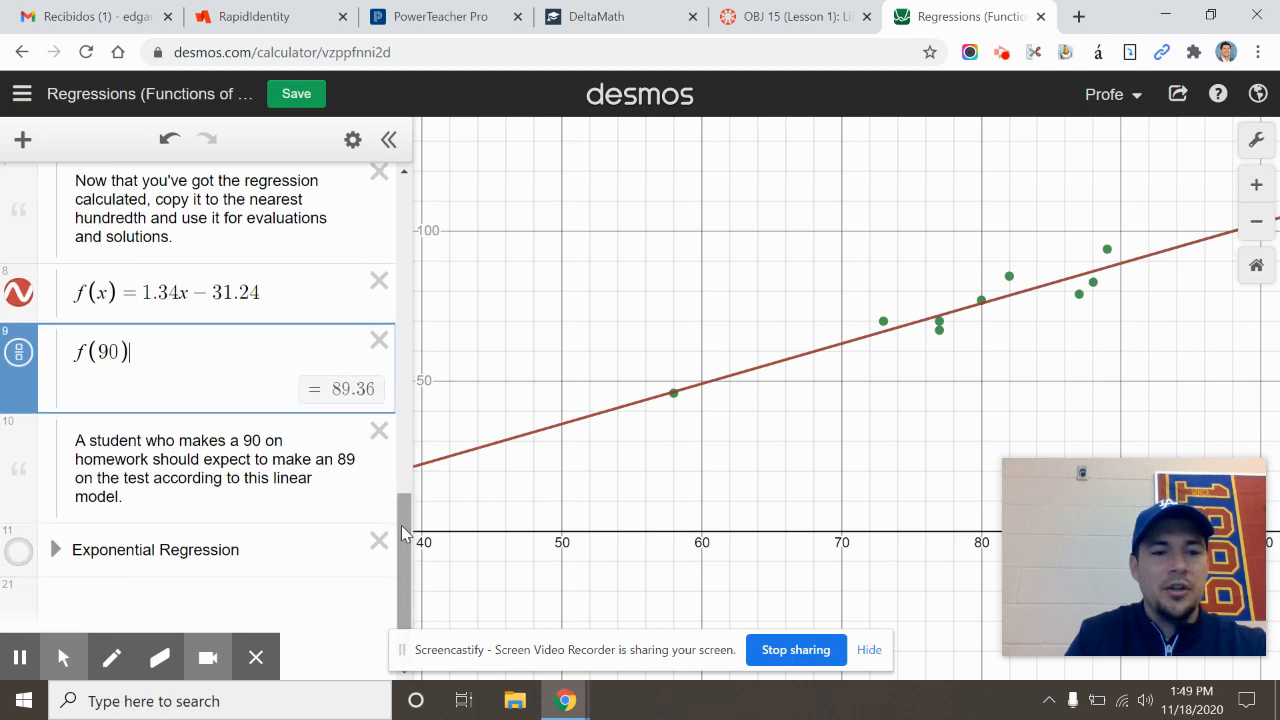
{"action": "left_click_drag", "start_coordinate": [244, 440], "coordinate": [360, 462]}
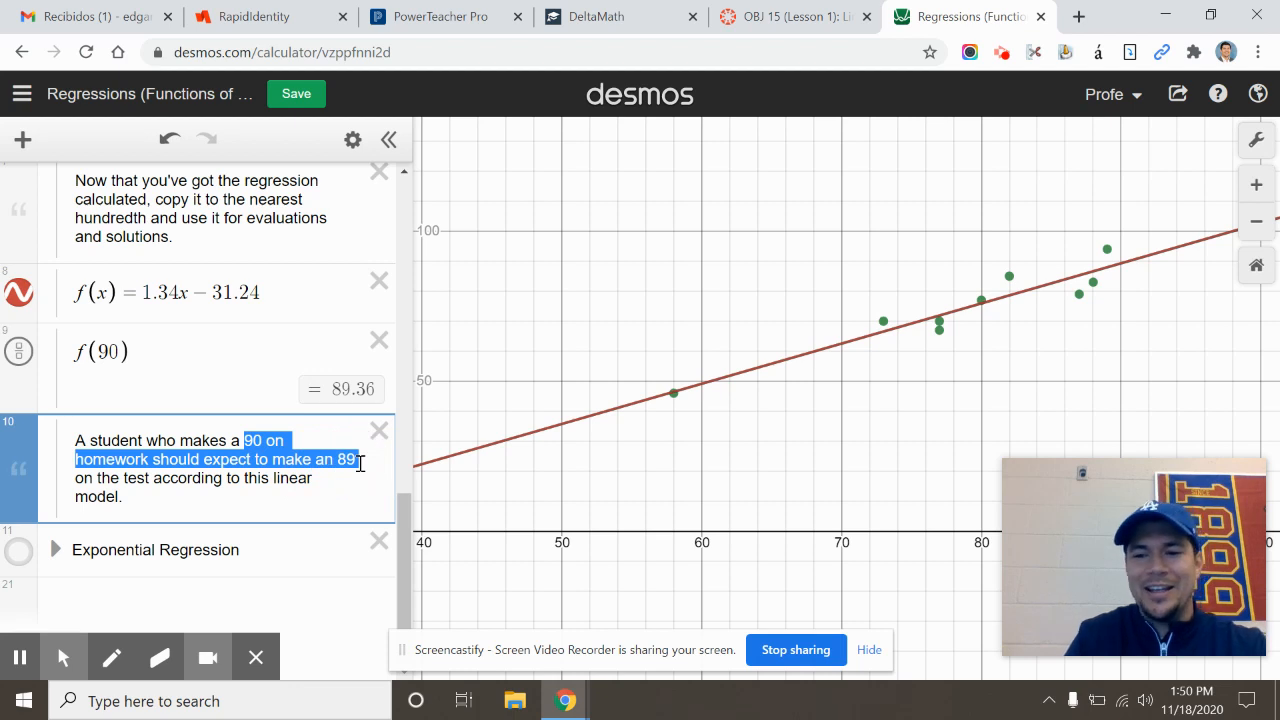
{"action": "left_click", "coordinate": [323, 480]}
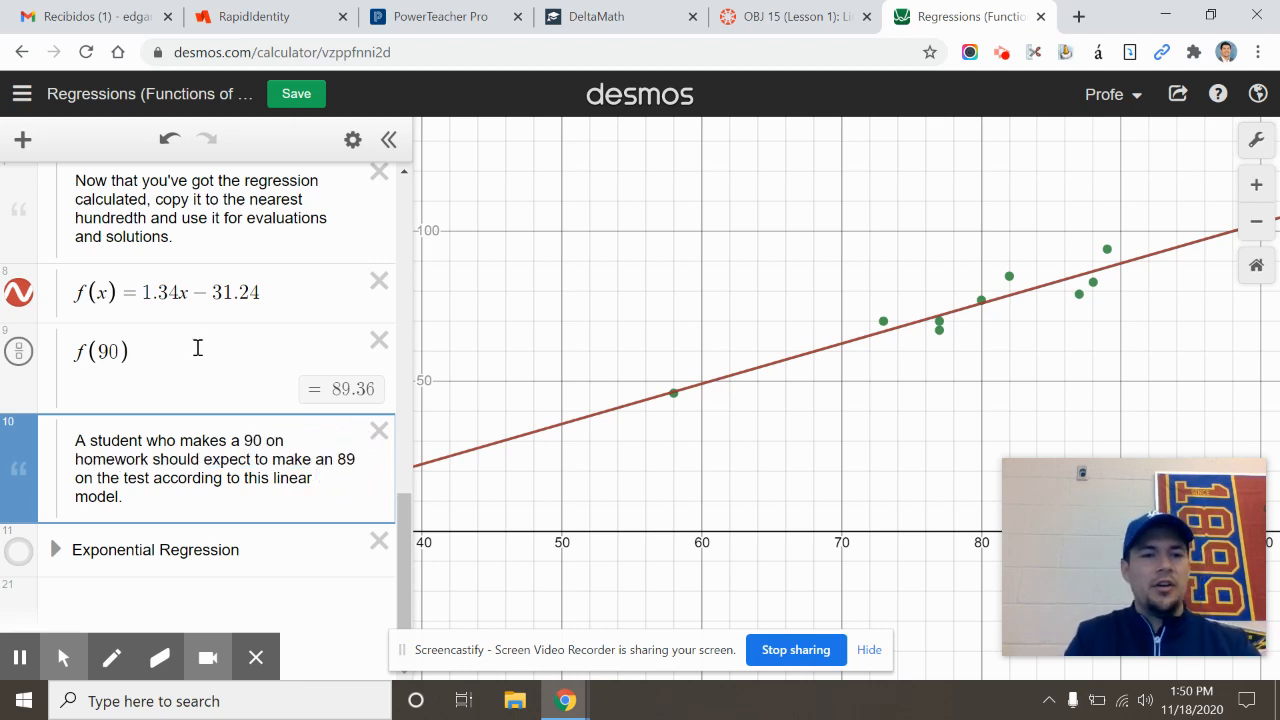
Step: Add the expression 1.34(90)−31.24 directly below f(90) to check the prediction by substitution
{"action": "left_click", "coordinate": [290, 297]}
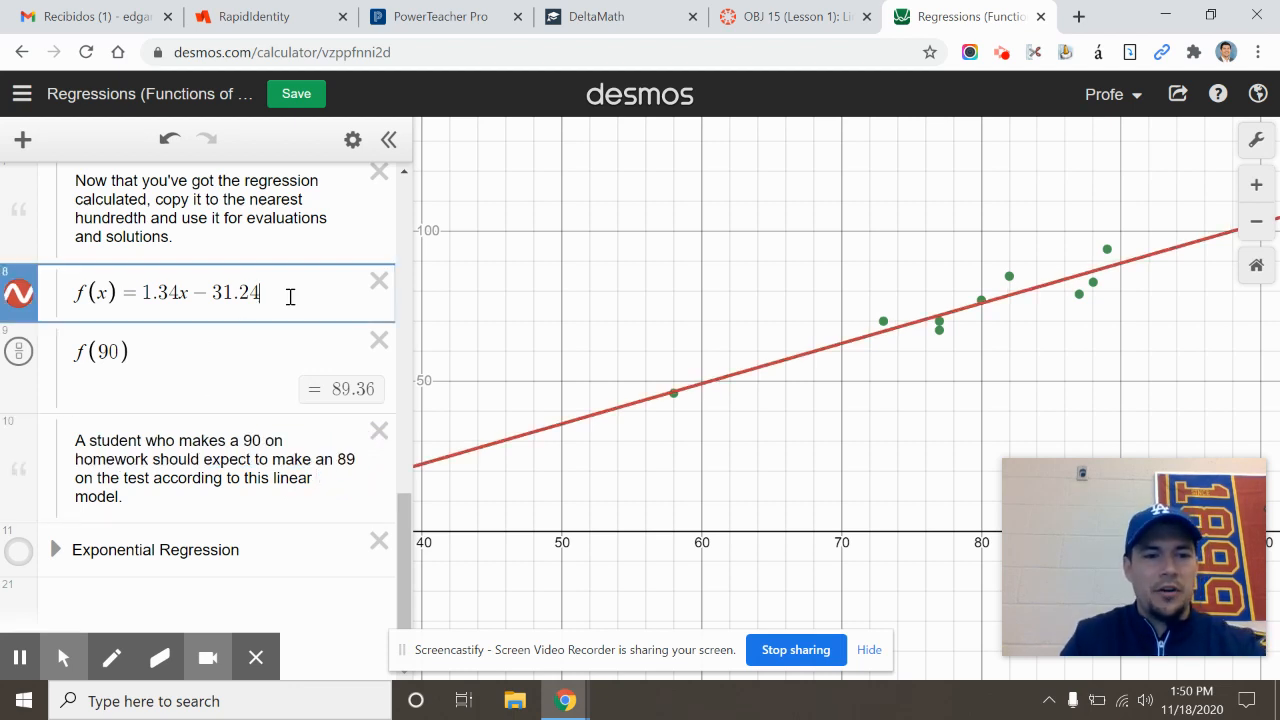
{"action": "left_click", "coordinate": [187, 342]}
{"action": "key", "text": "Return"}
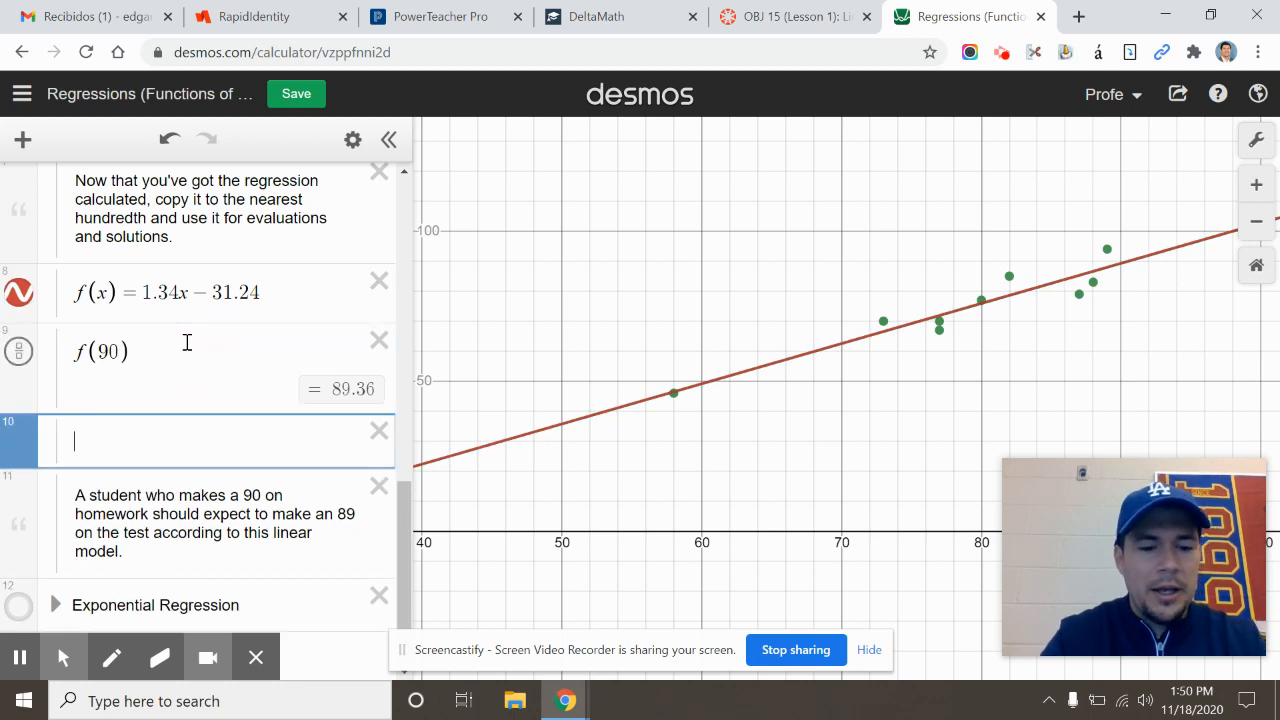
{"action": "type", "text": "1.34(90"}
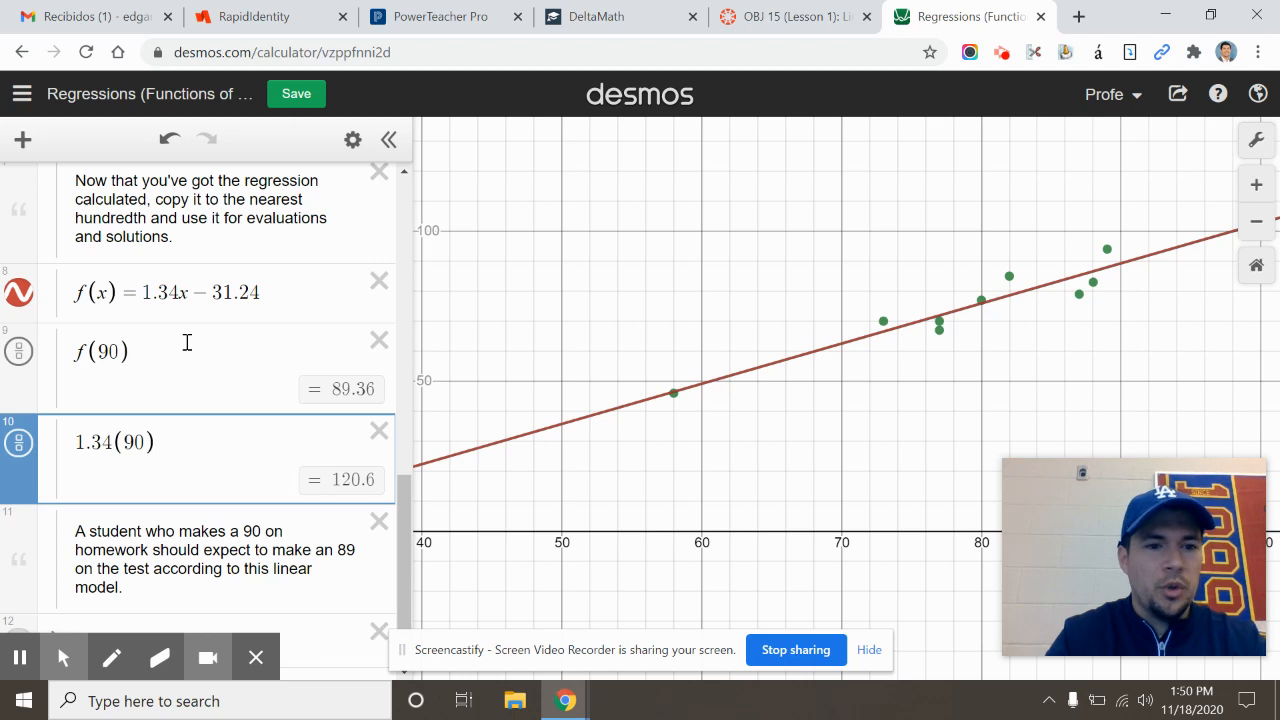
{"action": "type", "text": "-31"}
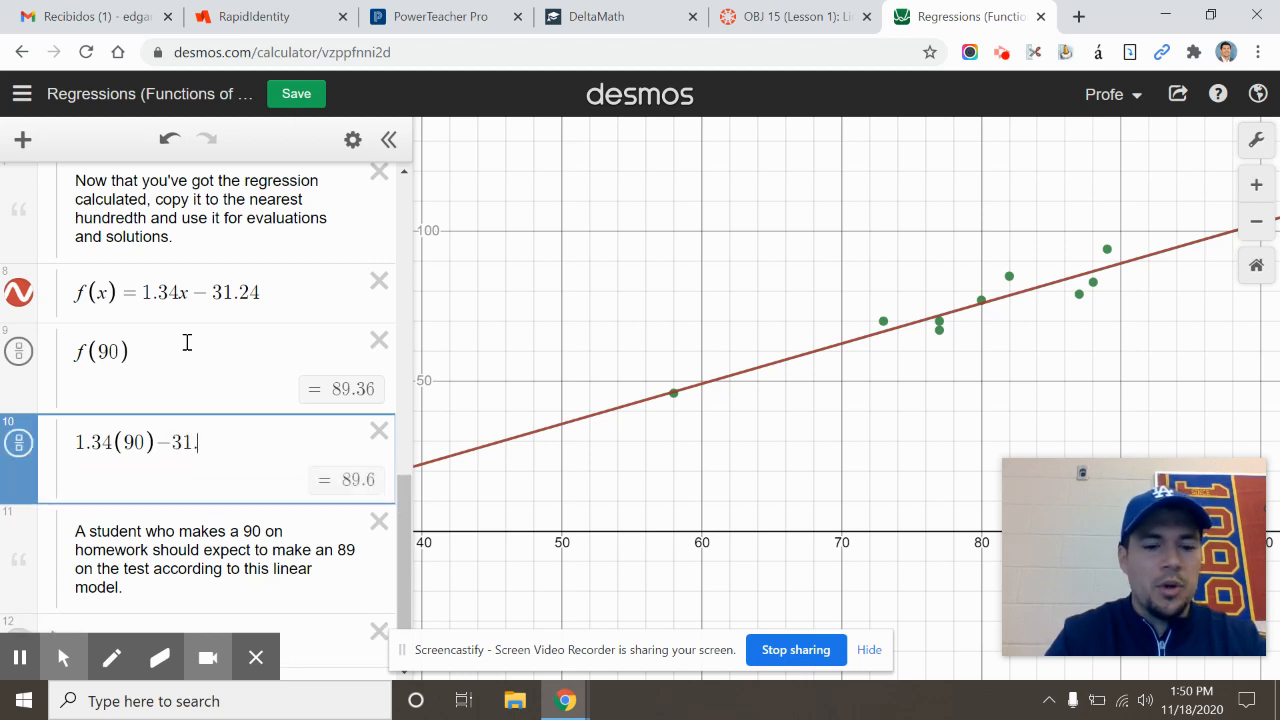
{"action": "type", "text": ".24"}
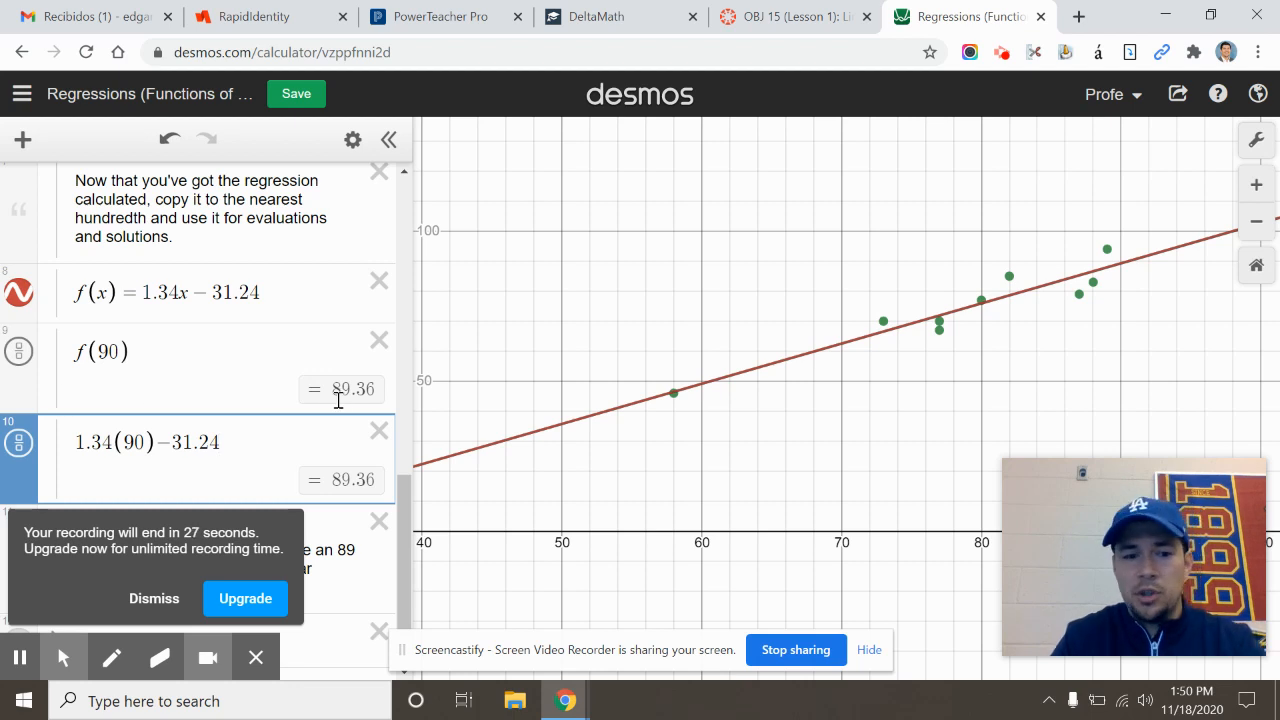
{"action": "left_click", "coordinate": [148, 600]}
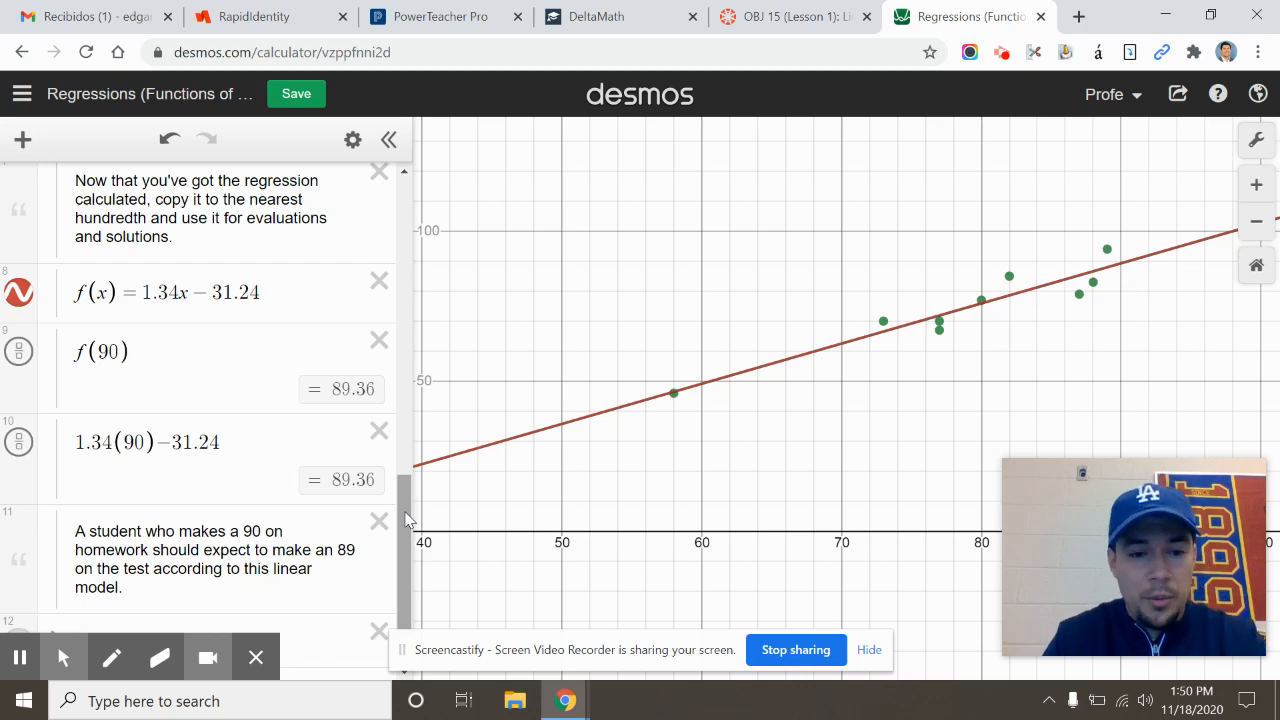
{"action": "left_click_drag", "start_coordinate": [405, 519], "coordinate": [410, 225]}
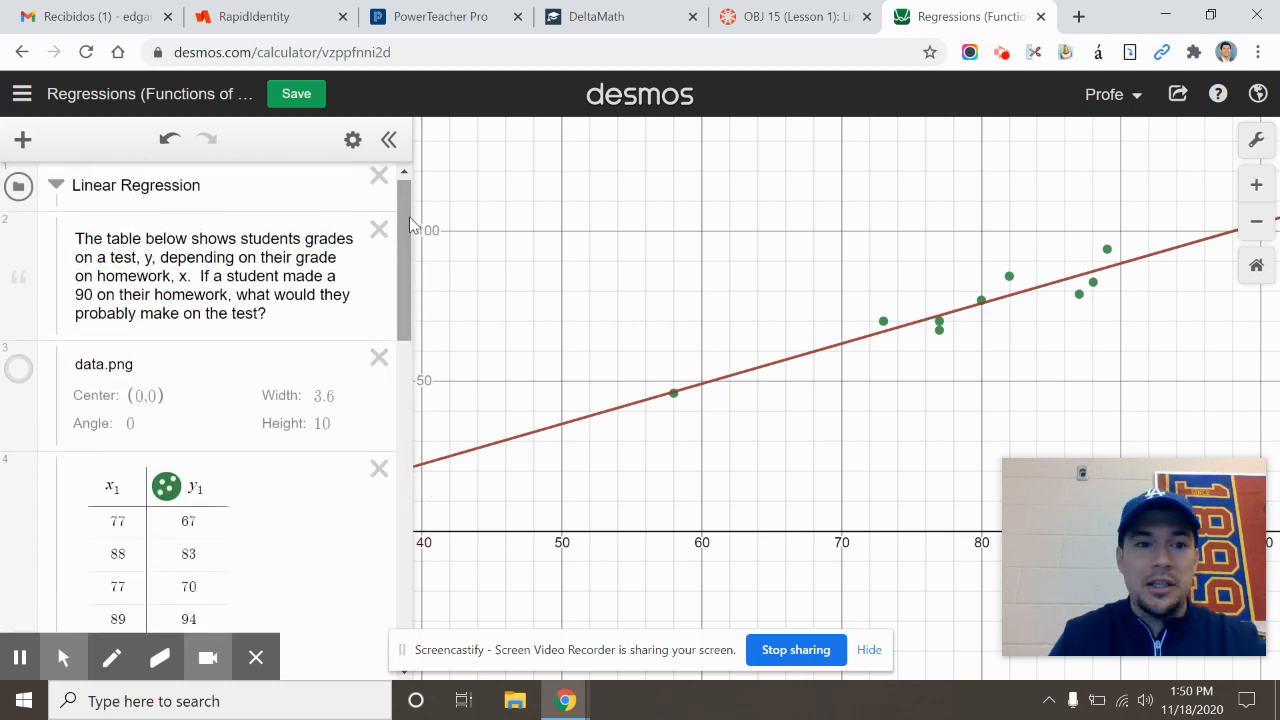